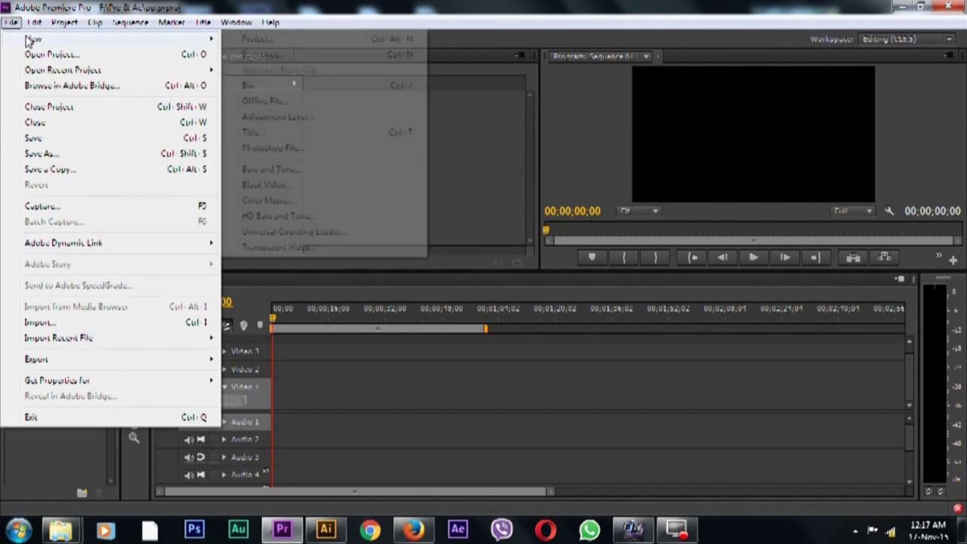
Create a new title with the default settings and open it in the Titler
{"action": "left_click", "coordinate": [255, 133]}
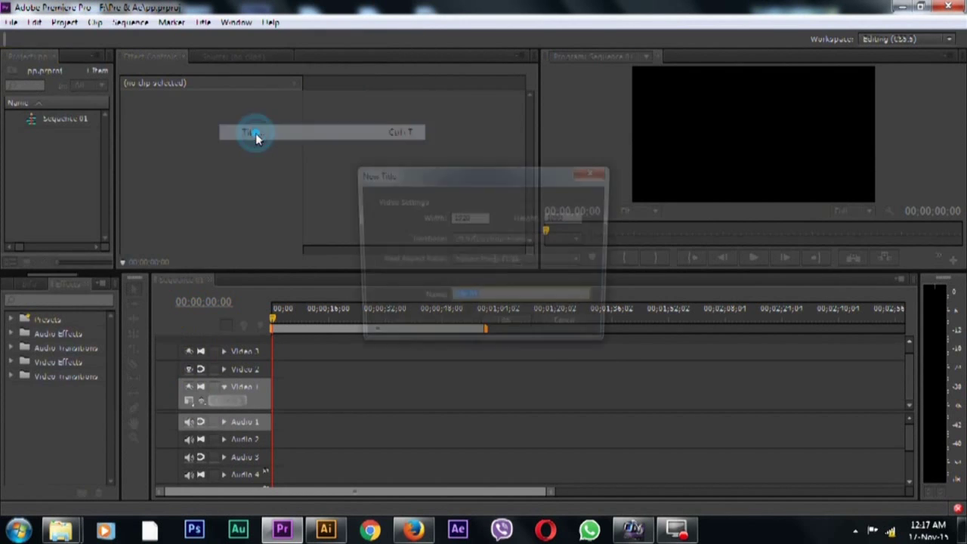
{"action": "left_click", "coordinate": [504, 329]}
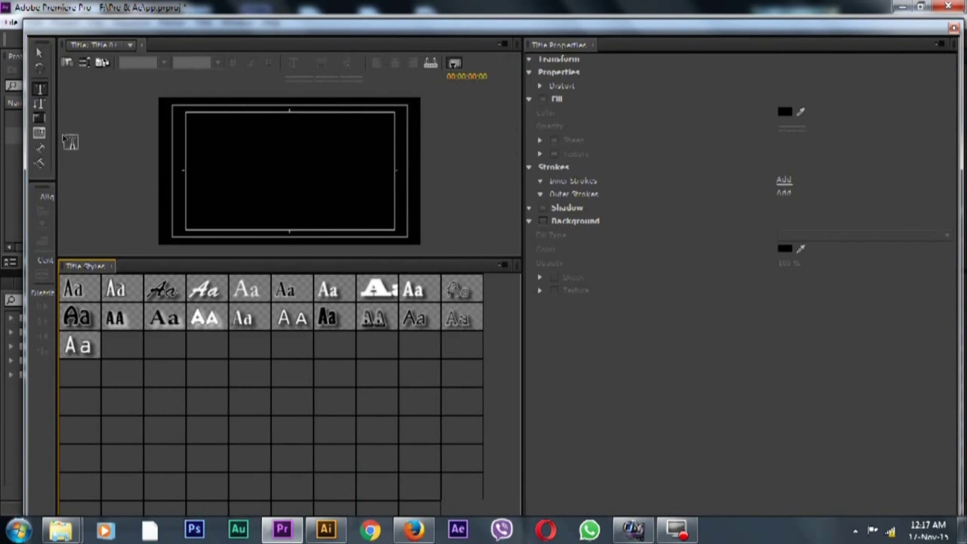
Type the person's name in capital letters into a new text box on the title canvas
{"action": "left_click", "coordinate": [243, 172]}
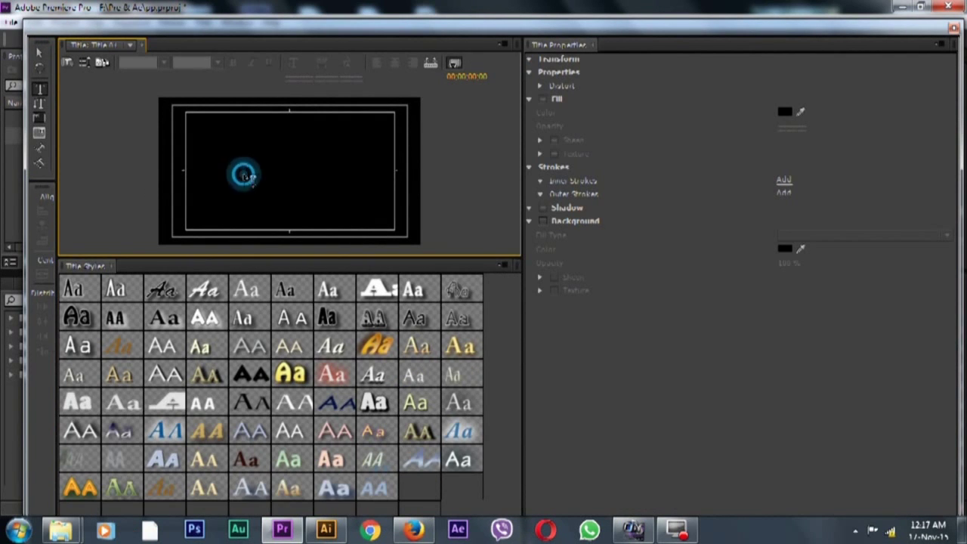
{"action": "key", "text": "Caps_Lock"}
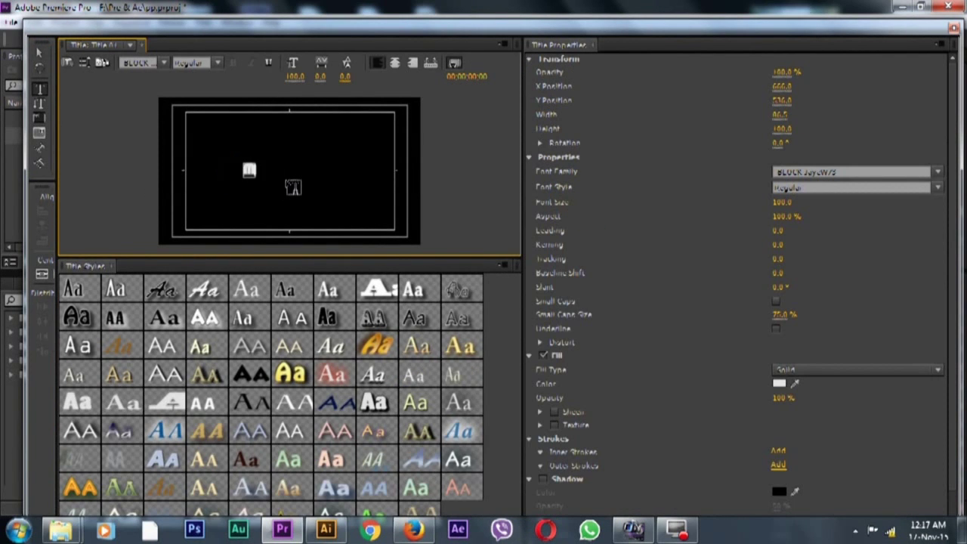
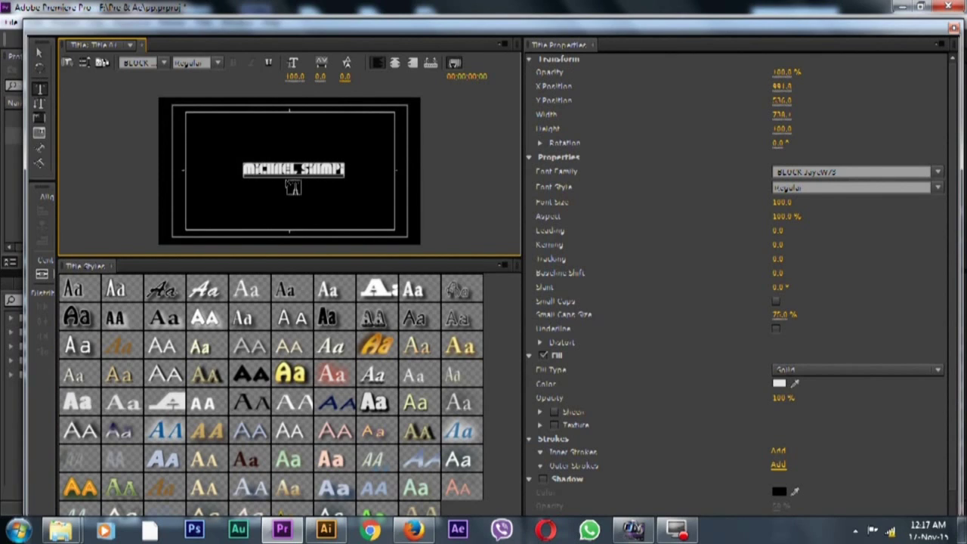
Set the title font to Arial with the Black font style
{"action": "left_click", "coordinate": [831, 173]}
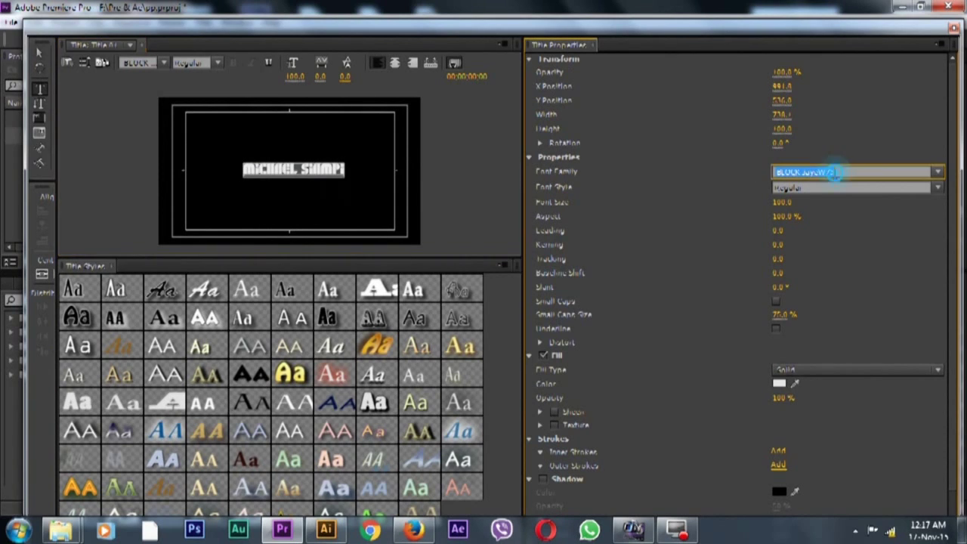
{"action": "scroll", "coordinate": [834, 172], "scroll_direction": "up", "scroll_amount": 4}
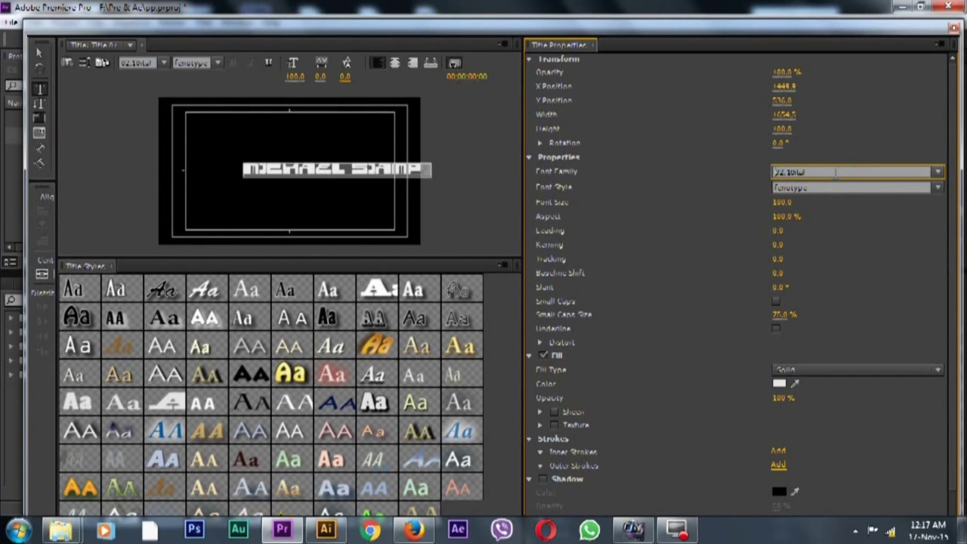
{"action": "scroll", "coordinate": [833, 172], "scroll_direction": "down", "scroll_amount": 4}
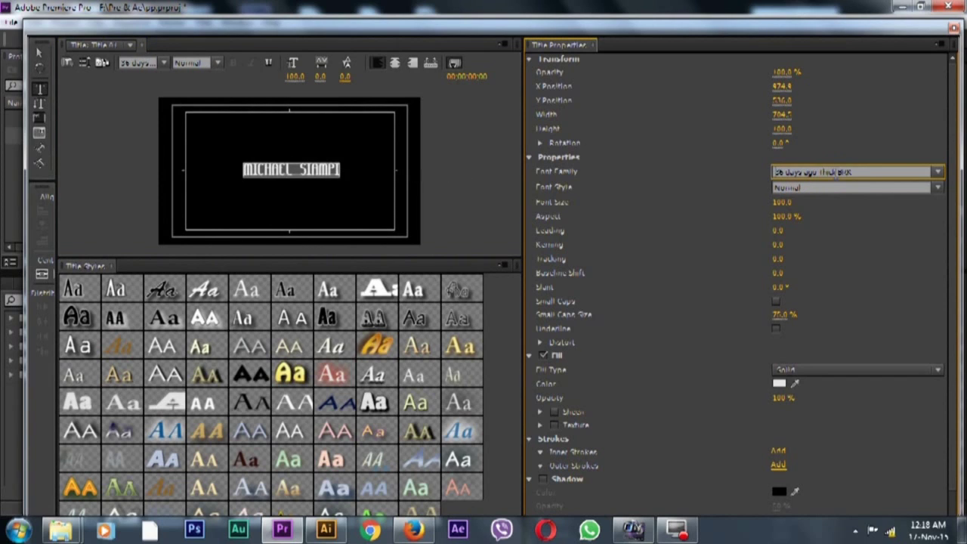
{"action": "scroll", "coordinate": [835, 173], "scroll_direction": "down", "scroll_amount": 6}
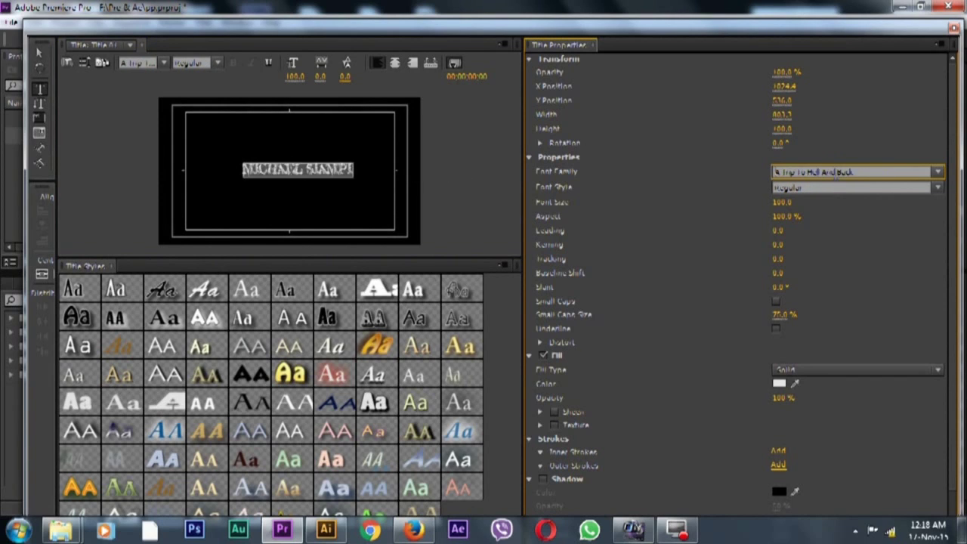
{"action": "scroll", "coordinate": [835, 173], "scroll_direction": "down", "scroll_amount": 1}
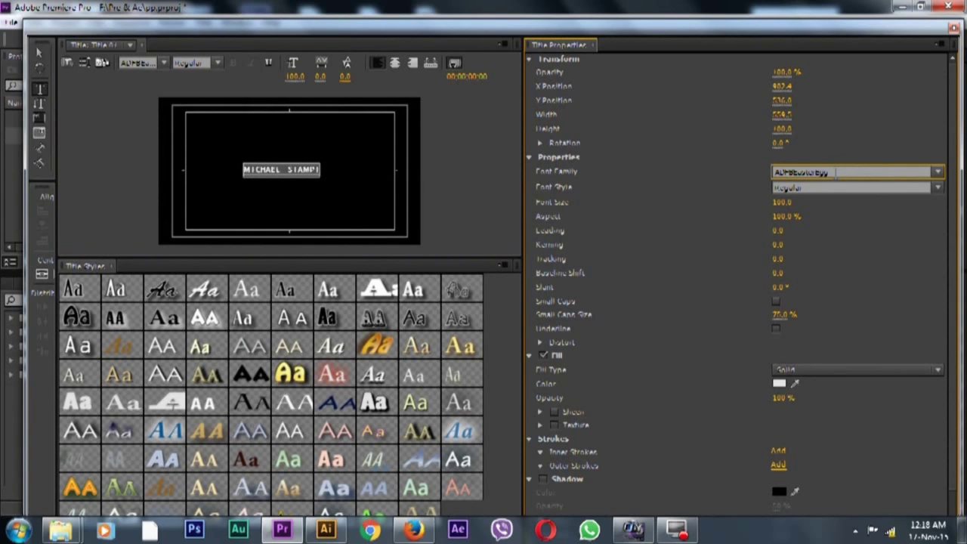
{"action": "scroll", "coordinate": [835, 172], "scroll_direction": "down", "scroll_amount": 2}
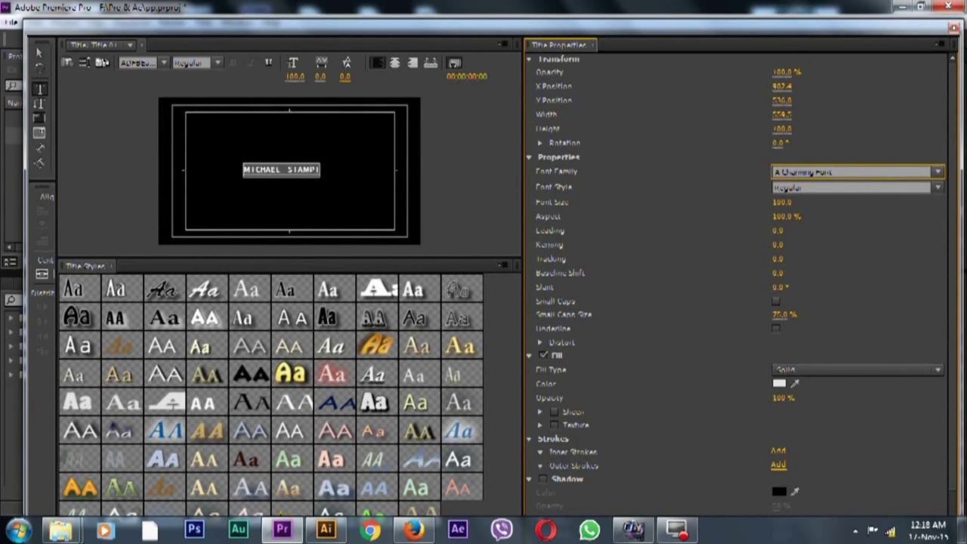
{"action": "type", "text": "ial"}
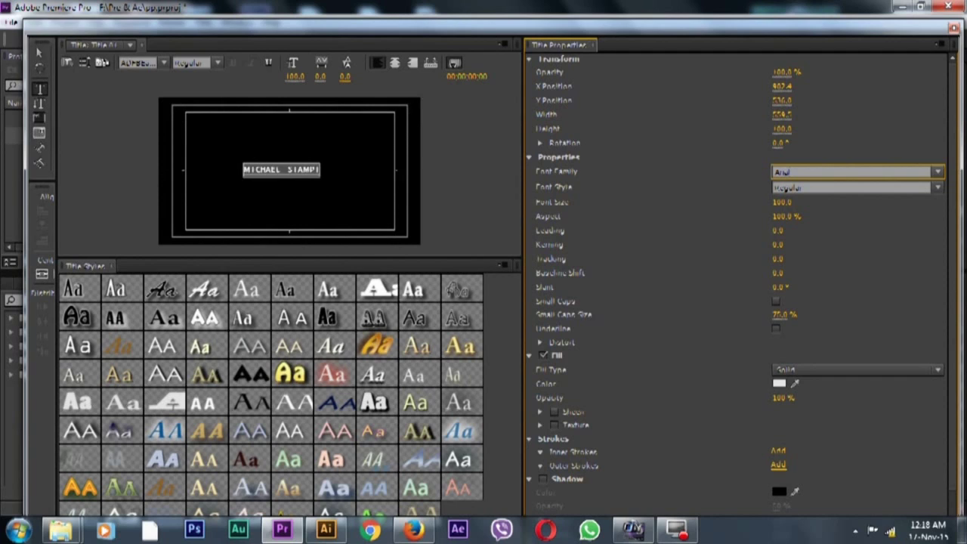
{"action": "key", "text": "Return"}
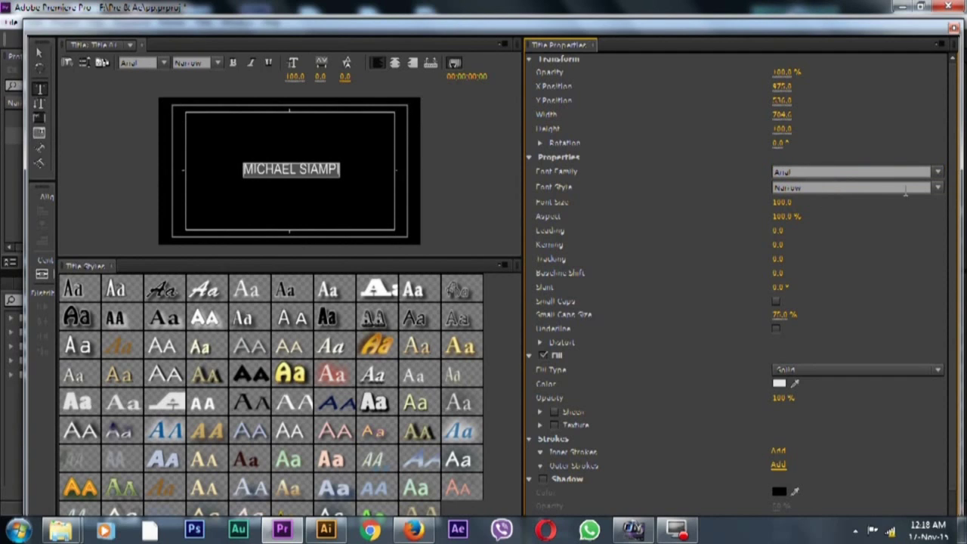
{"action": "left_click", "coordinate": [941, 188]}
{"action": "scroll", "coordinate": [943, 191], "scroll_direction": "up", "scroll_amount": 4}
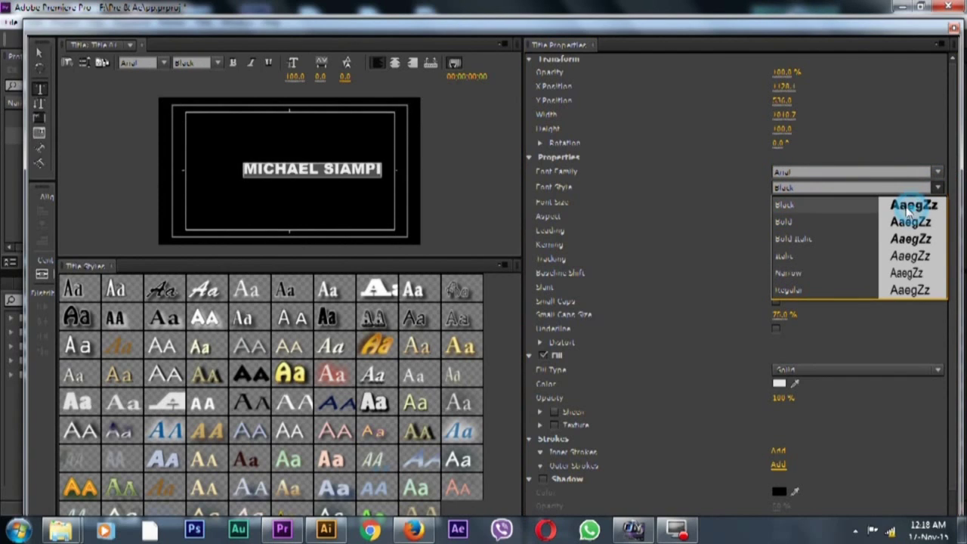
Select the text object, reposition it, and centre it horizontally in the frame
{"action": "left_click", "coordinate": [40, 53]}
{"action": "left_click_drag", "start_coordinate": [299, 171], "coordinate": [271, 173]}
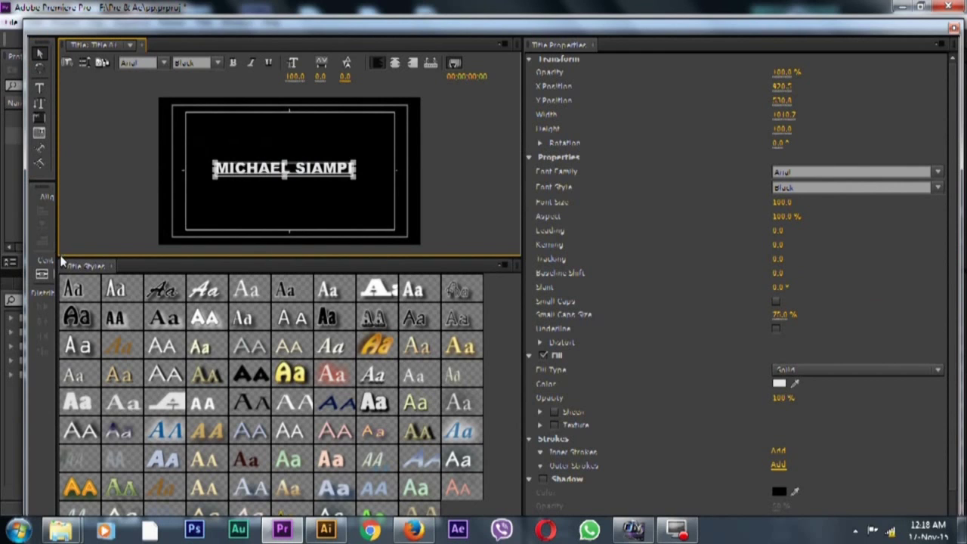
{"action": "left_click_drag", "start_coordinate": [60, 257], "coordinate": [86, 257]}
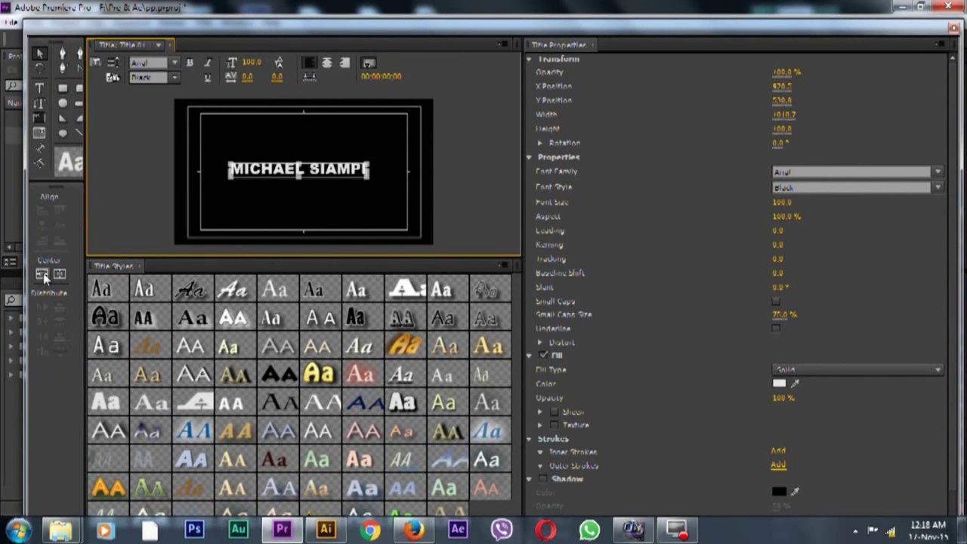
{"action": "left_click", "coordinate": [58, 273]}
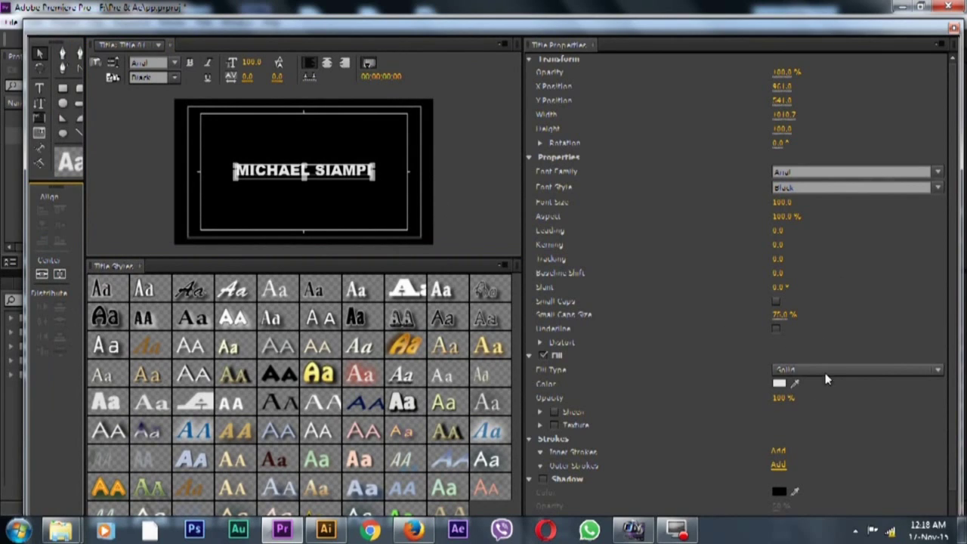
Give the text a Linear Gradient fill with a dark grey left colour stop
{"action": "left_click", "coordinate": [938, 371]}
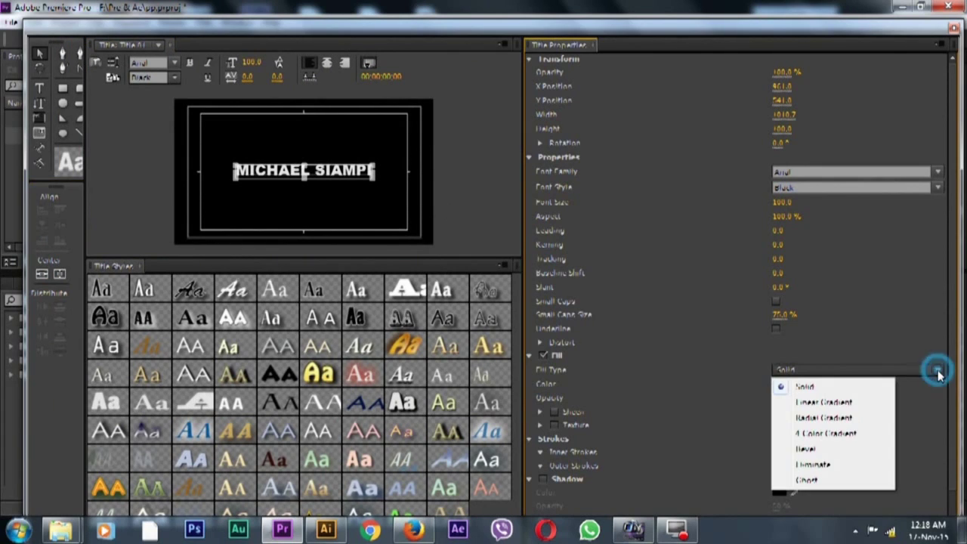
{"action": "left_click", "coordinate": [845, 403]}
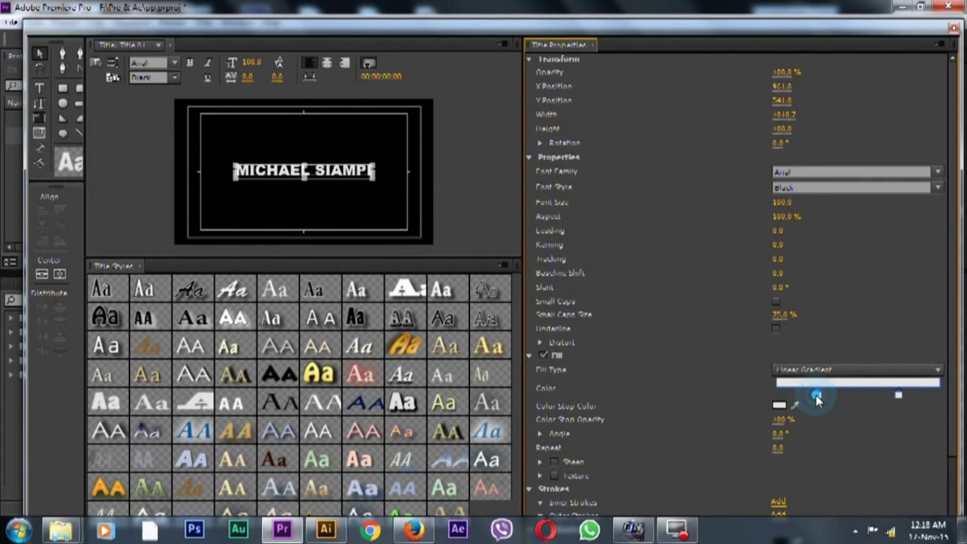
{"action": "double_click", "coordinate": [818, 395]}
{"action": "left_click_drag", "start_coordinate": [432, 266], "coordinate": [327, 197]}
{"action": "left_click", "coordinate": [328, 224]}
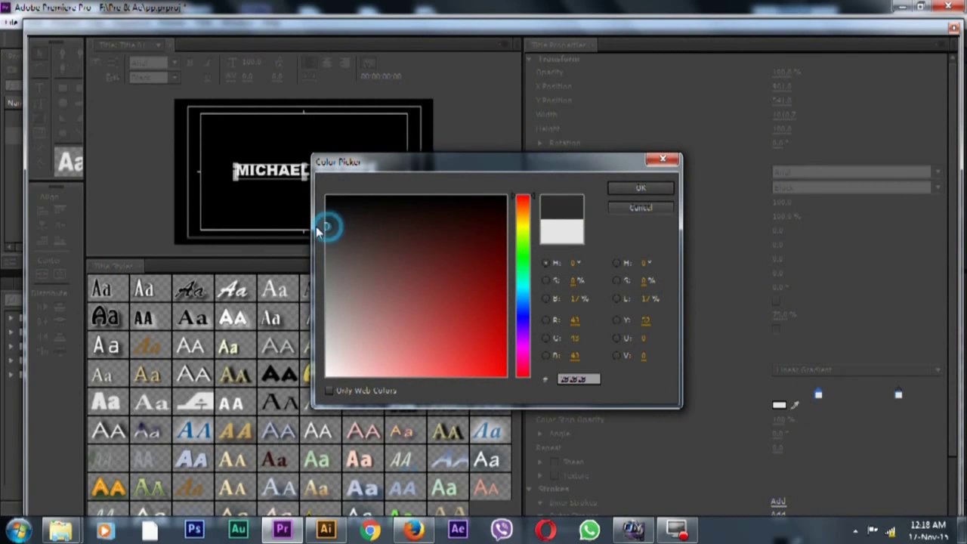
{"action": "left_click", "coordinate": [332, 260]}
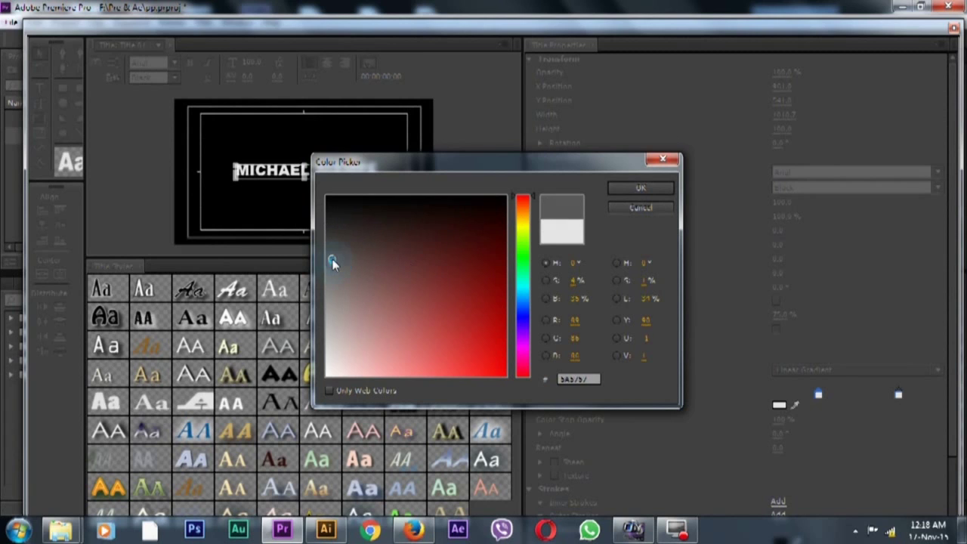
{"action": "left_click_drag", "start_coordinate": [325, 258], "coordinate": [324, 250]}
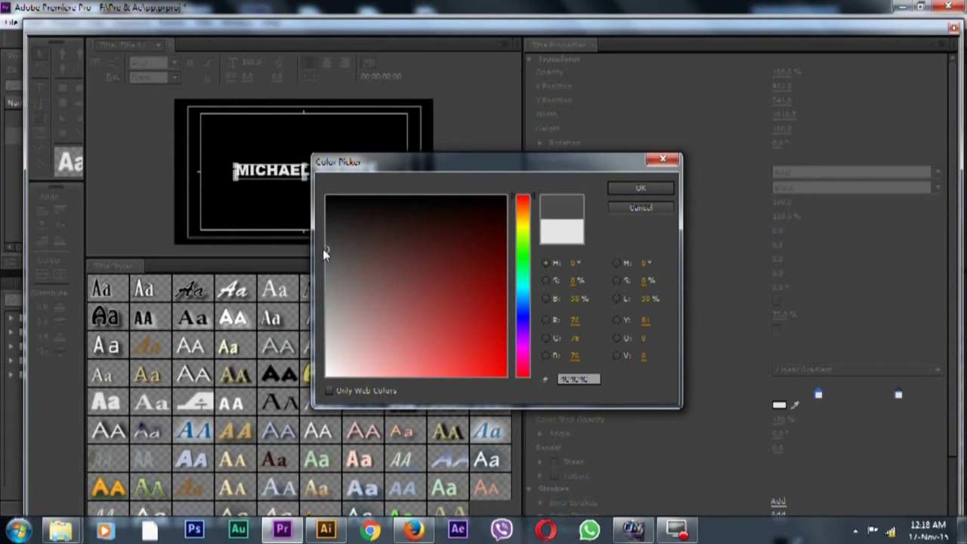
{"action": "left_click", "coordinate": [639, 188]}
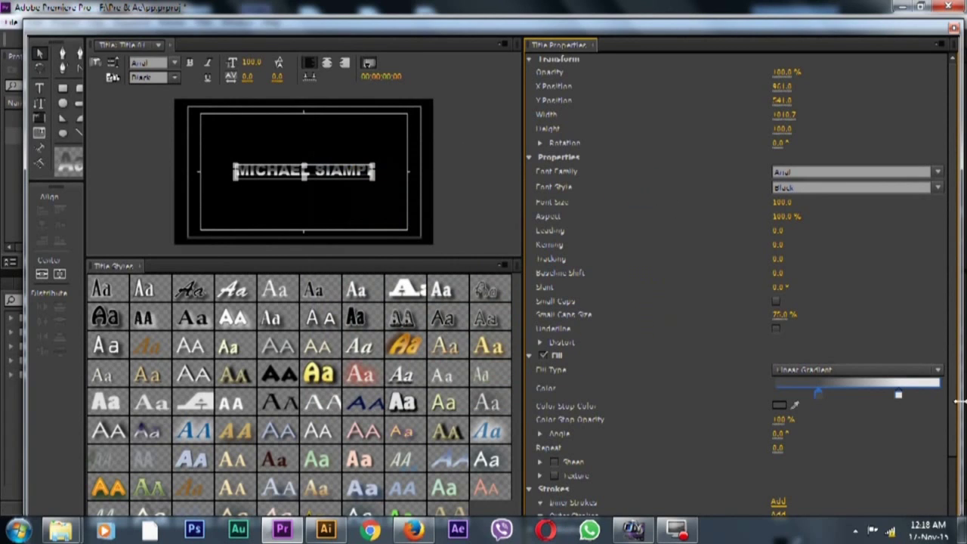
Set the text gradient's right colour stop to blue
{"action": "double_click", "coordinate": [899, 393]}
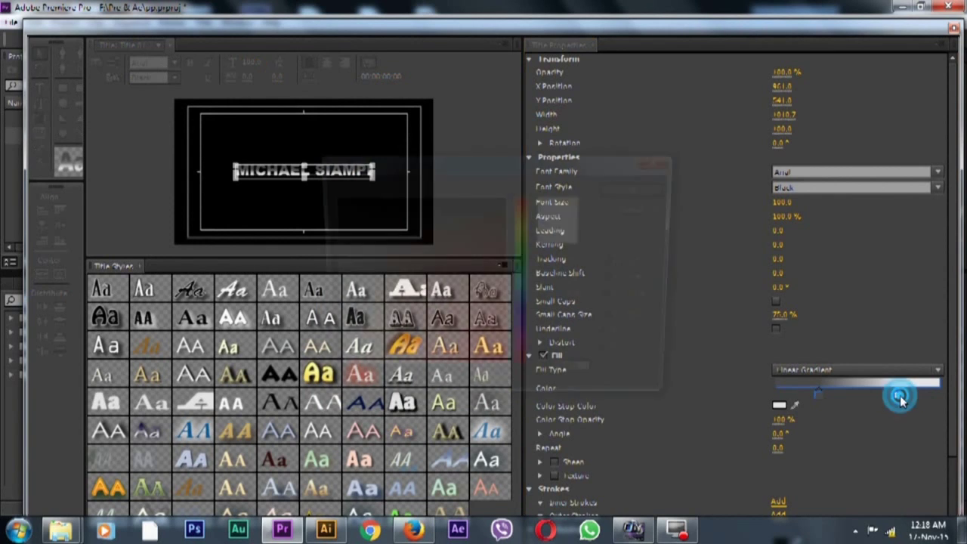
{"action": "left_click", "coordinate": [522, 302]}
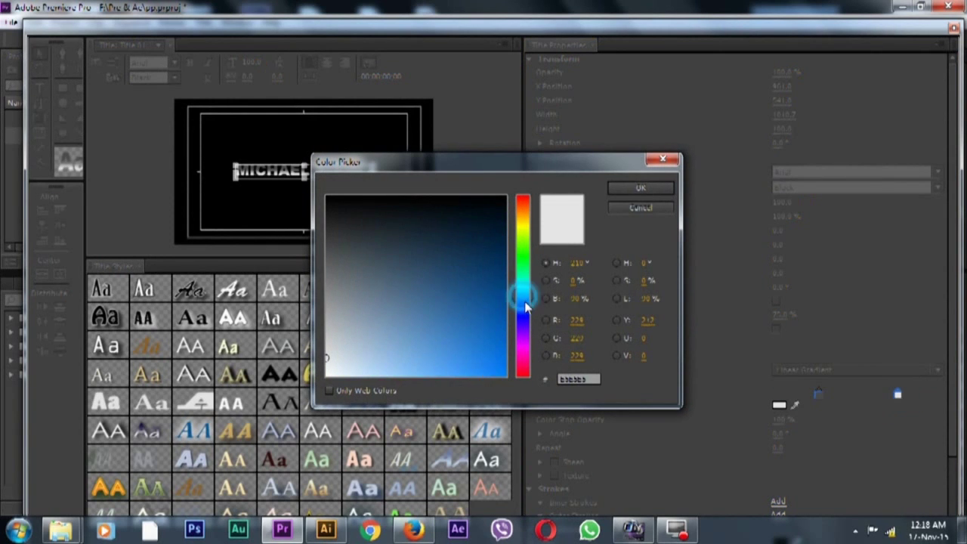
{"action": "left_click", "coordinate": [390, 300]}
{"action": "left_click_drag", "start_coordinate": [363, 285], "coordinate": [373, 310]}
{"action": "left_click", "coordinate": [641, 189]}
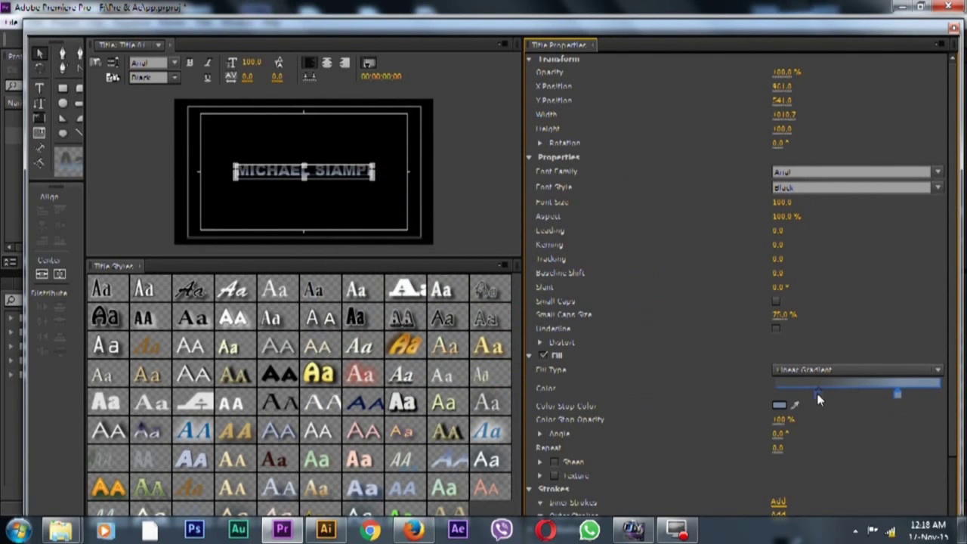
Move the left stop to the gradient start and set it to dark grey 252525
{"action": "left_click_drag", "start_coordinate": [818, 394], "coordinate": [763, 395]}
{"action": "double_click", "coordinate": [777, 395]}
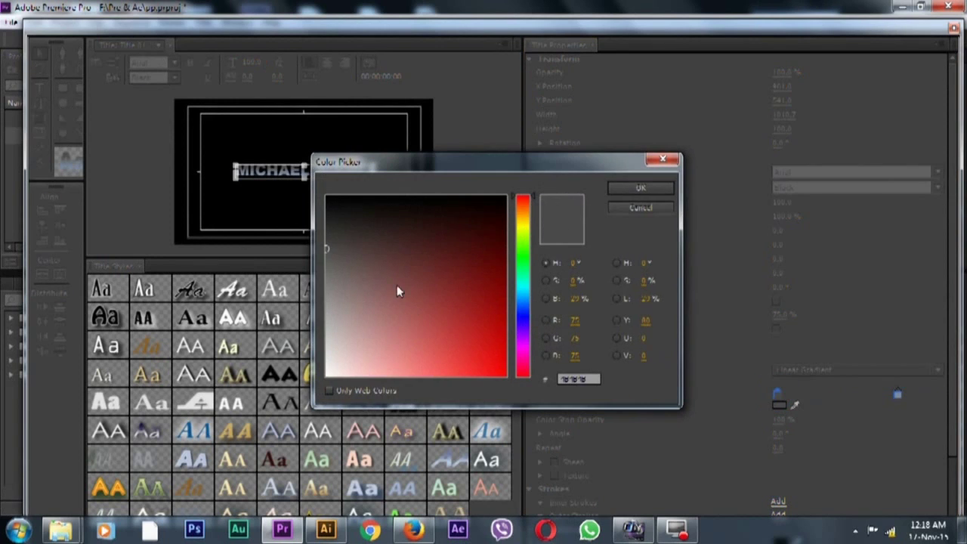
{"action": "left_click", "coordinate": [335, 234]}
{"action": "left_click", "coordinate": [637, 193]}
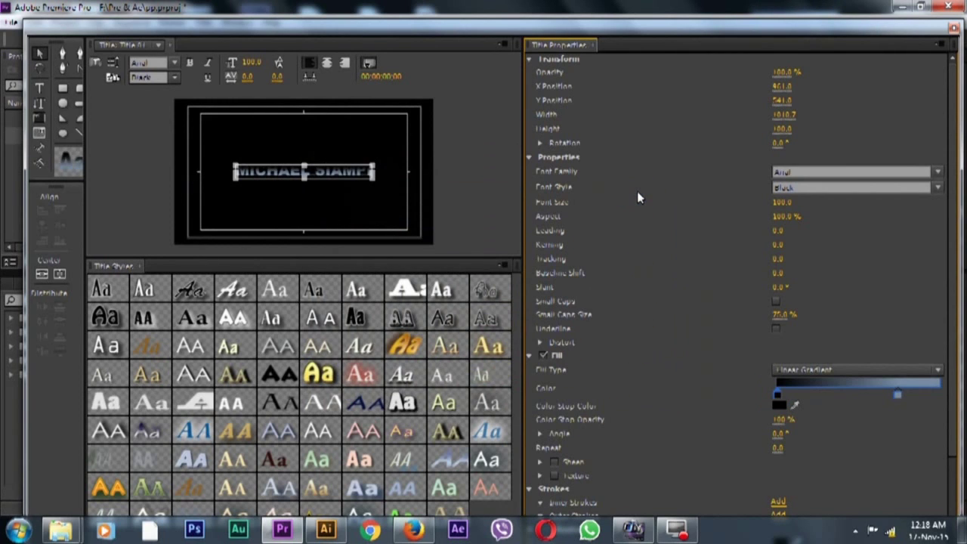
{"action": "double_click", "coordinate": [778, 395]}
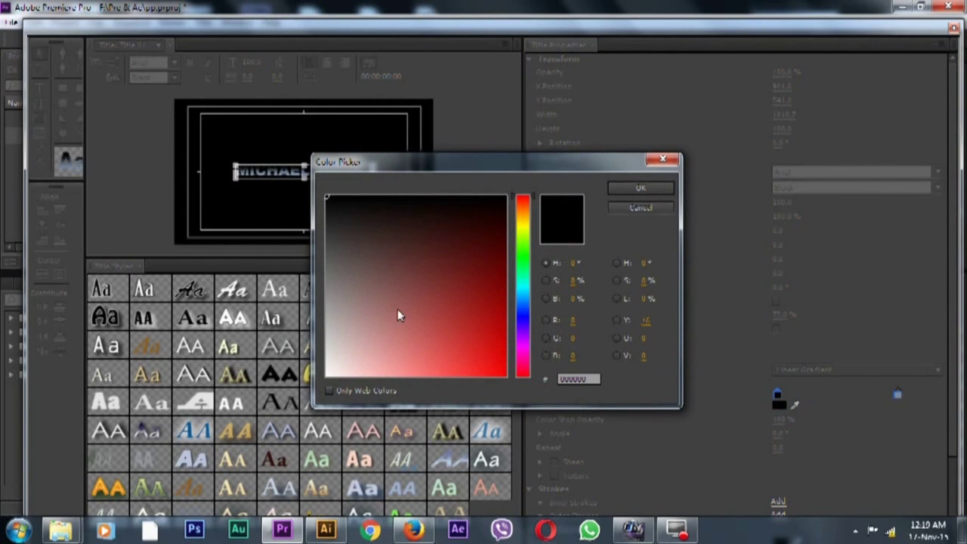
{"action": "left_click_drag", "start_coordinate": [329, 210], "coordinate": [327, 221]}
{"action": "left_click", "coordinate": [634, 188]}
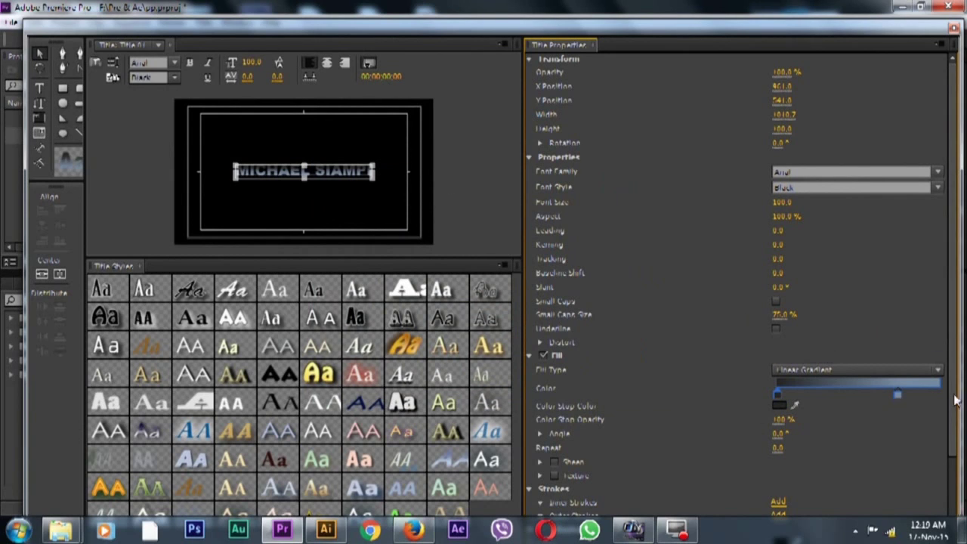
{"action": "scroll", "coordinate": [934, 403], "scroll_direction": "down", "scroll_amount": 5}
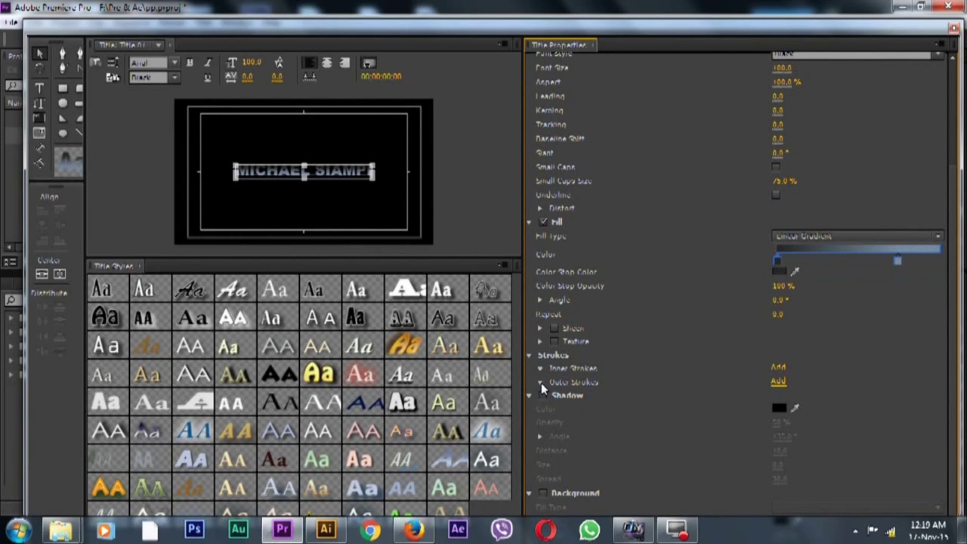
Add an outer Edge stroke with a Linear Gradient fill and a steel-blue left stop
{"action": "left_click", "coordinate": [778, 383]}
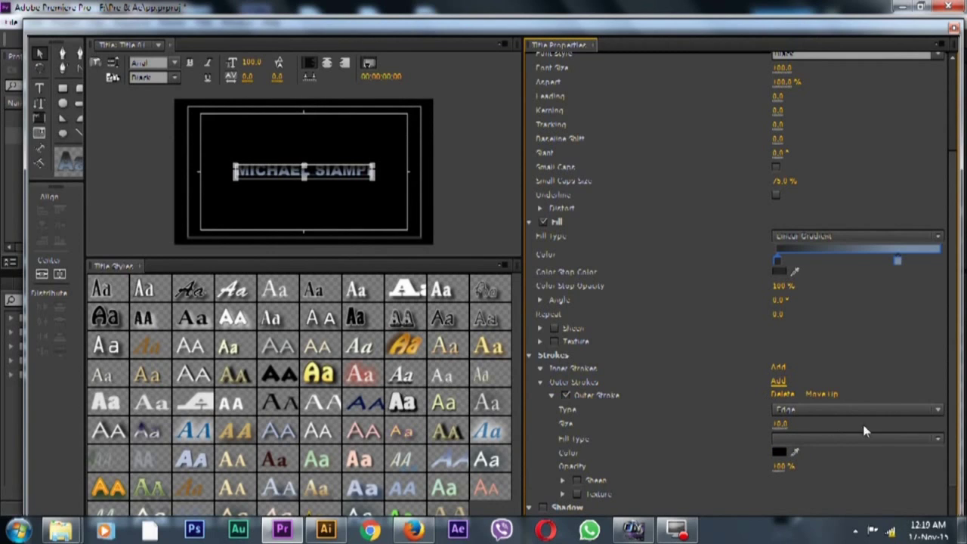
{"action": "left_click", "coordinate": [935, 444]}
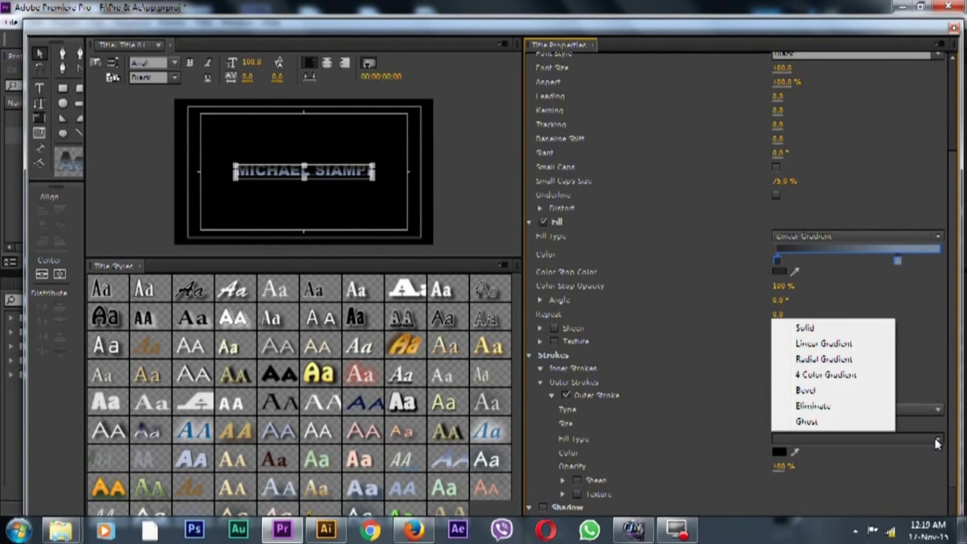
{"action": "left_click", "coordinate": [826, 342]}
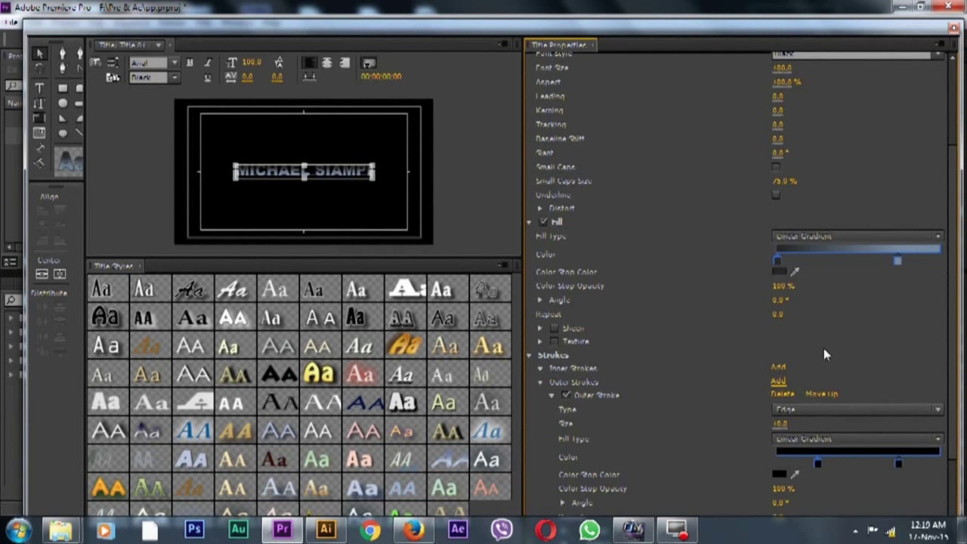
{"action": "double_click", "coordinate": [818, 463]}
{"action": "left_click_drag", "start_coordinate": [419, 350], "coordinate": [303, 282]}
{"action": "left_click", "coordinate": [520, 301]}
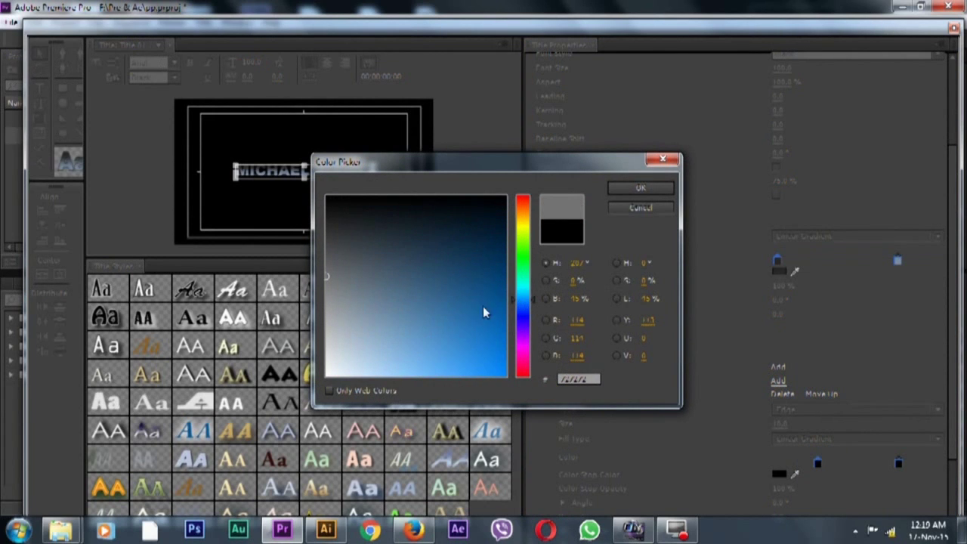
{"action": "mouse_move", "coordinate": [405, 309]}
{"action": "left_mouse_down"}
{"action": "mouse_move", "coordinate": [375, 309]}
{"action": "mouse_move", "coordinate": [409, 311]}
{"action": "left_mouse_up"}
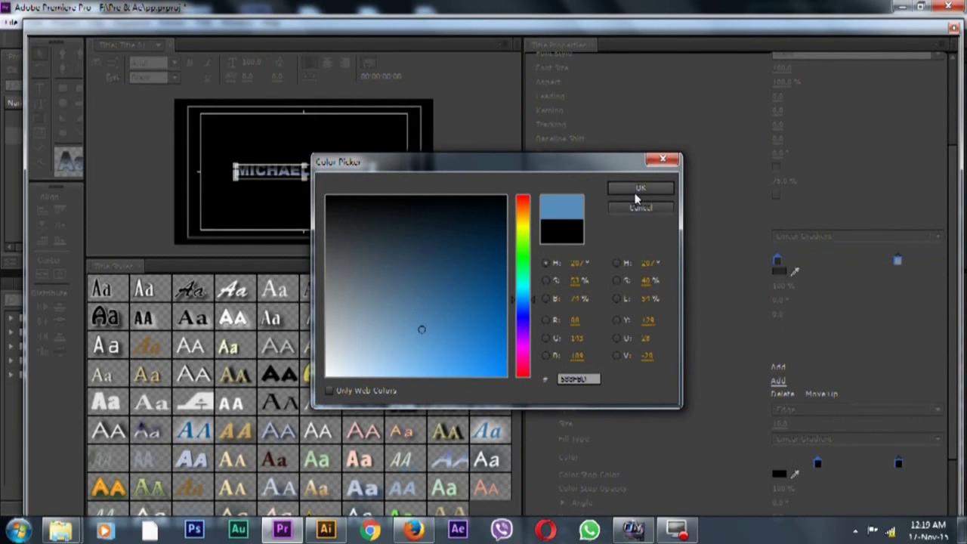
{"action": "left_click", "coordinate": [639, 189]}
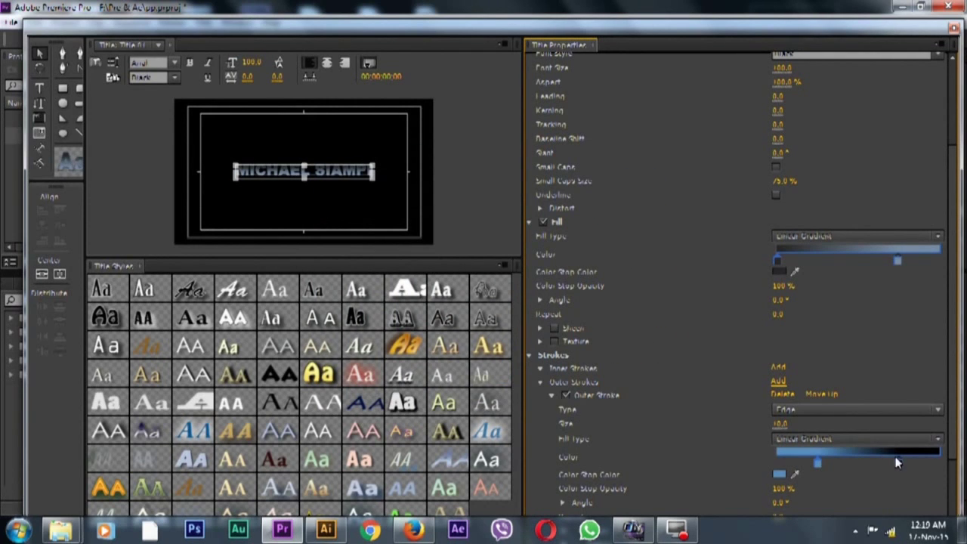
Set the stroke's right stop to a lighter blue and fine-tune the left stop's blue
{"action": "double_click", "coordinate": [900, 465]}
{"action": "mouse_move", "coordinate": [389, 296]}
{"action": "left_mouse_down"}
{"action": "mouse_move", "coordinate": [327, 268]}
{"action": "mouse_move", "coordinate": [340, 309]}
{"action": "mouse_move", "coordinate": [437, 310]}
{"action": "mouse_move", "coordinate": [407, 330]}
{"action": "left_mouse_up"}
{"action": "left_click", "coordinate": [518, 300]}
{"action": "left_click", "coordinate": [393, 308]}
{"action": "left_click", "coordinate": [633, 189]}
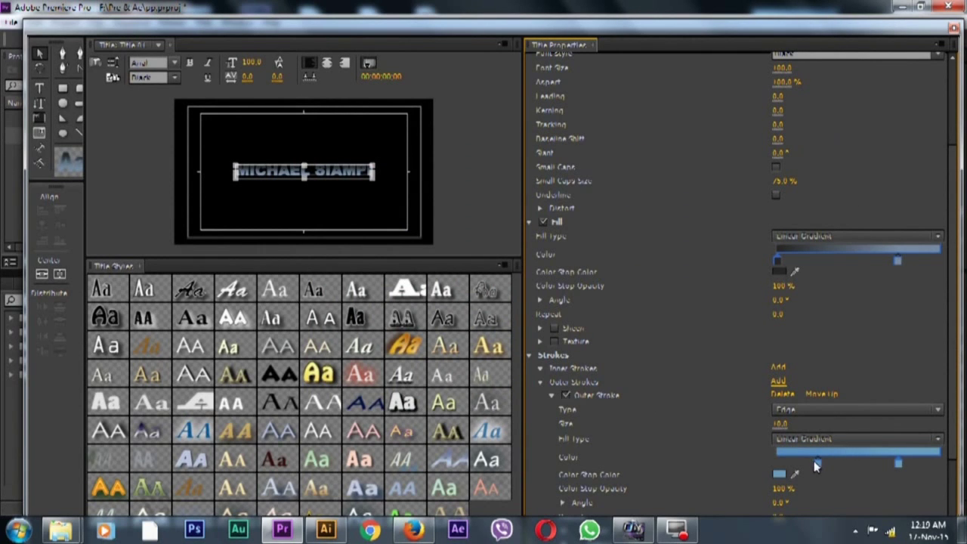
{"action": "double_click", "coordinate": [817, 463]}
{"action": "left_click_drag", "start_coordinate": [442, 307], "coordinate": [406, 310]}
{"action": "left_click", "coordinate": [637, 190]}
Raise the font size to 124, centre the title horizontally and vertically, and close the Titler
{"action": "scroll", "coordinate": [962, 130], "scroll_direction": "up", "scroll_amount": 3}
{"action": "scroll", "coordinate": [962, 130], "scroll_direction": "up", "scroll_amount": 1}
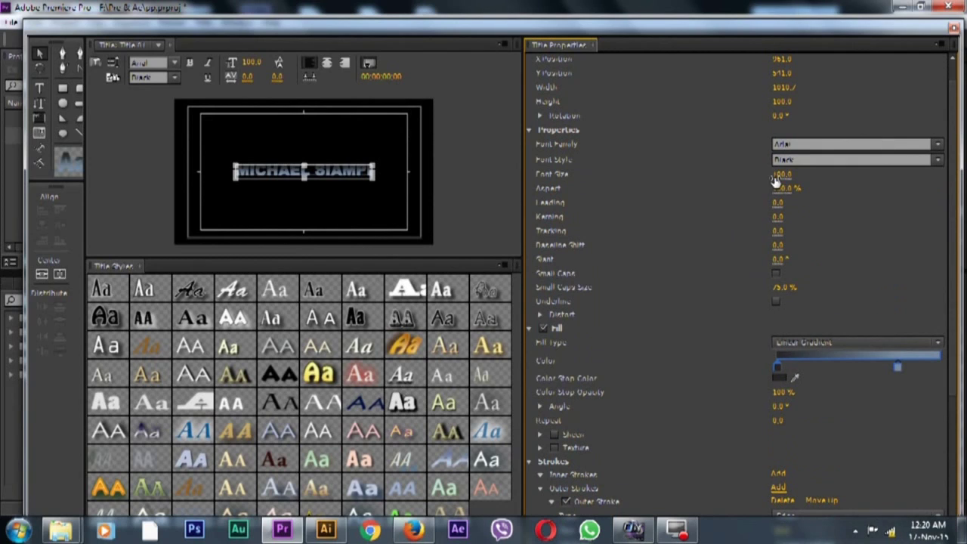
{"action": "left_click_drag", "start_coordinate": [776, 180], "coordinate": [795, 180]}
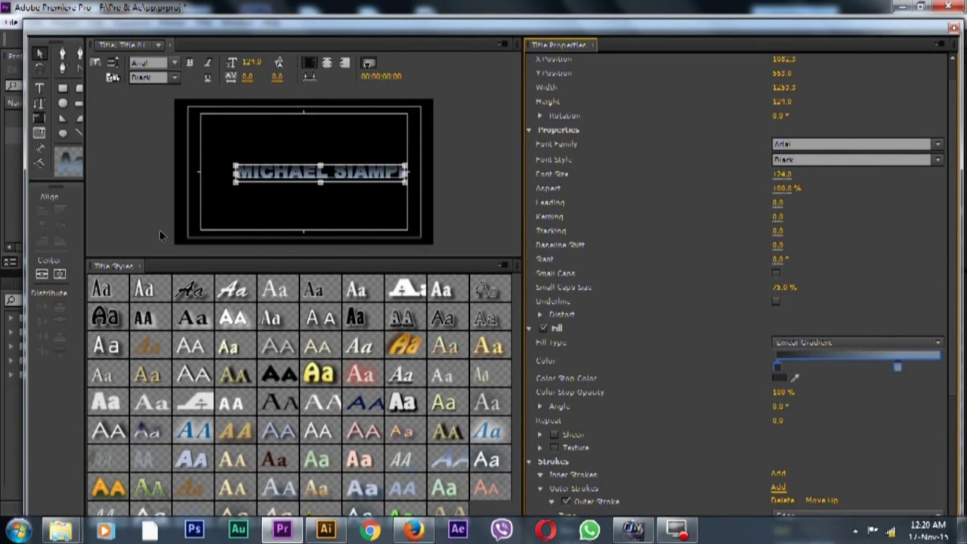
{"action": "left_click", "coordinate": [42, 273]}
{"action": "left_click", "coordinate": [61, 275]}
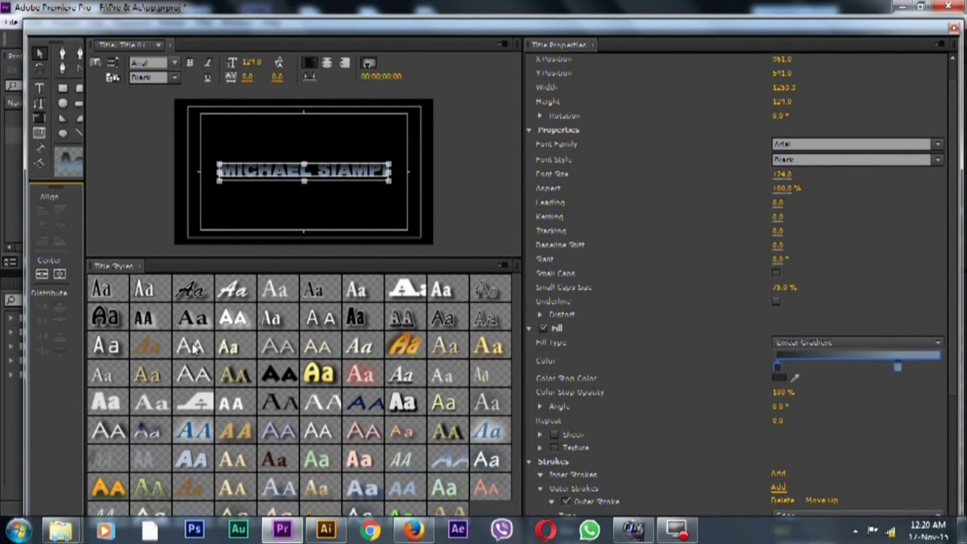
{"action": "left_click", "coordinate": [955, 28]}
Drop Title 01 onto the timeline and create a new 1920×1080 title named BG
{"action": "left_click_drag", "start_coordinate": [42, 137], "coordinate": [274, 372]}
{"action": "left_click_drag", "start_coordinate": [555, 495], "coordinate": [406, 464]}
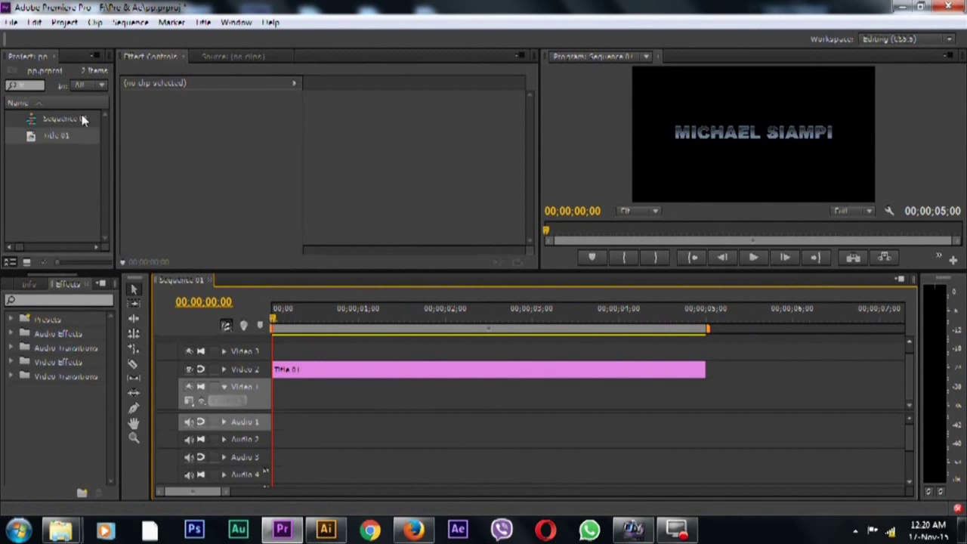
{"action": "left_click", "coordinate": [12, 22]}
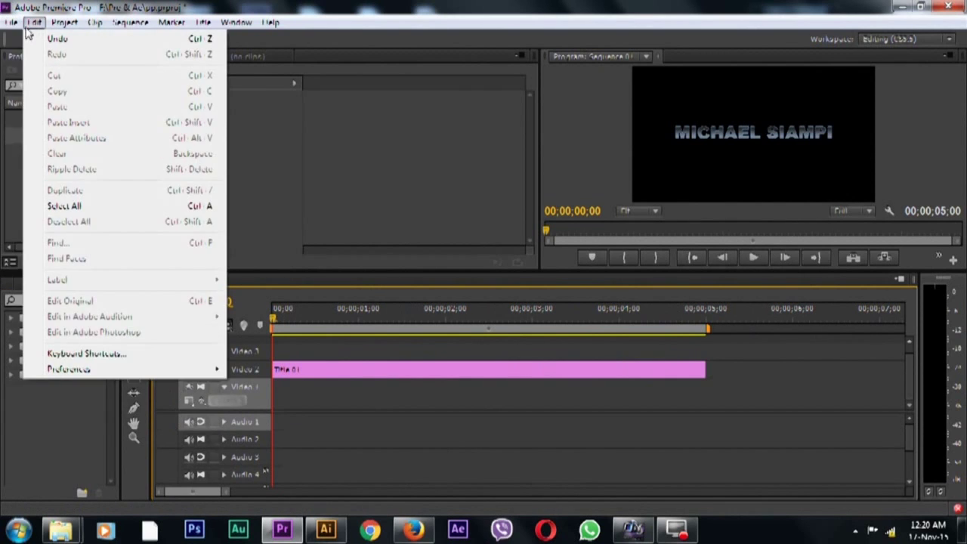
{"action": "mouse_move", "coordinate": [34, 39]}
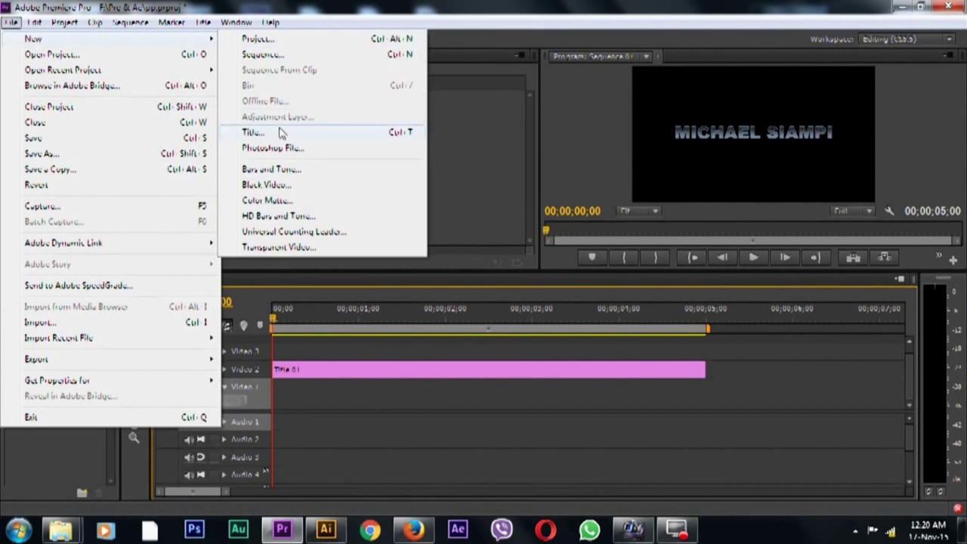
{"action": "left_click", "coordinate": [278, 132]}
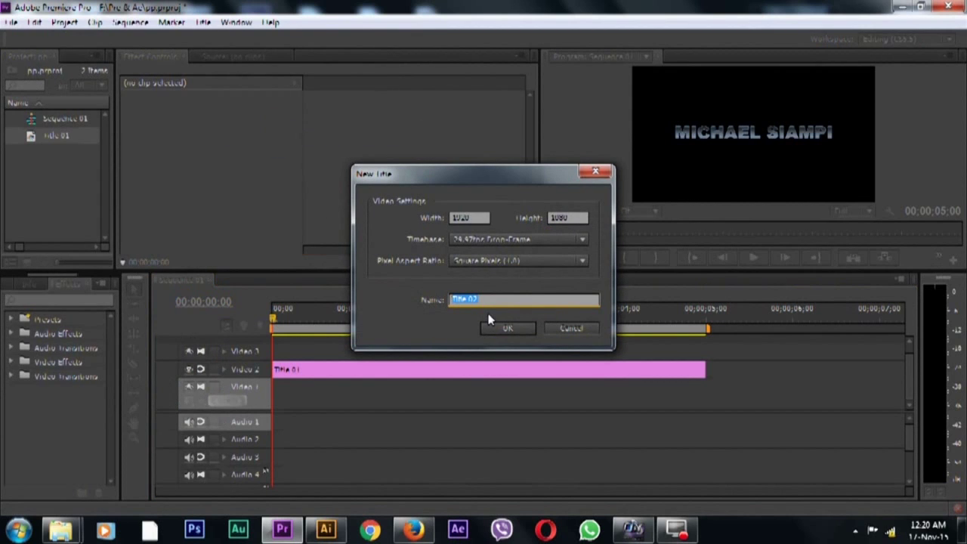
{"action": "left_click", "coordinate": [502, 328]}
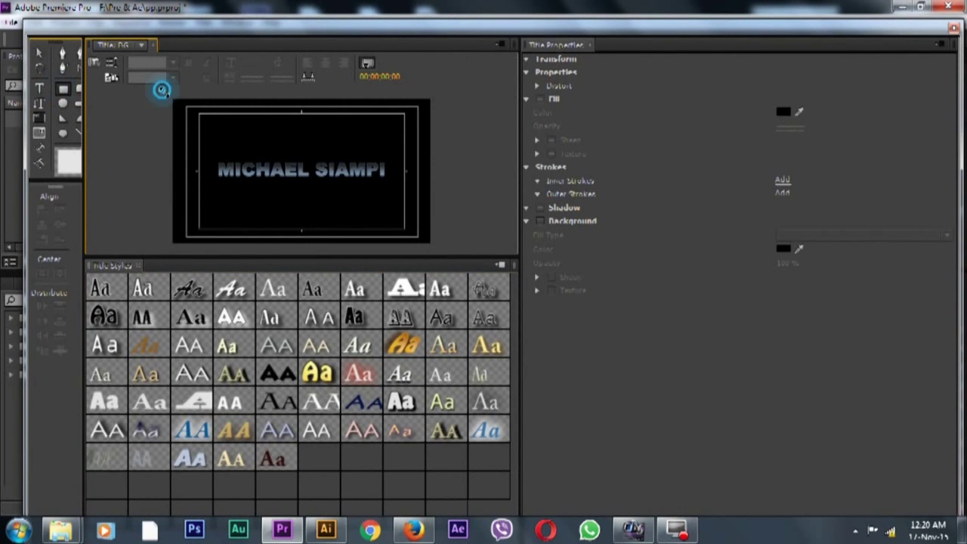
Draw a full-frame rectangle with a Linear Gradient fill and a near-black left stop
{"action": "mouse_move", "coordinate": [161, 90]}
{"action": "left_mouse_down"}
{"action": "mouse_move", "coordinate": [411, 255]}
{"action": "mouse_move", "coordinate": [479, 265]}
{"action": "mouse_move", "coordinate": [447, 266]}
{"action": "mouse_move", "coordinate": [441, 249]}
{"action": "left_mouse_up"}
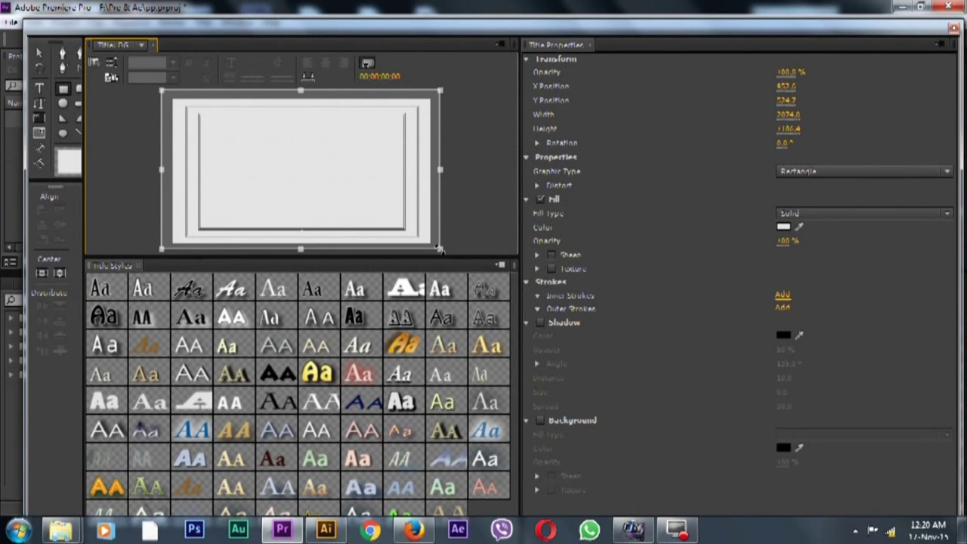
{"action": "left_click", "coordinate": [945, 213]}
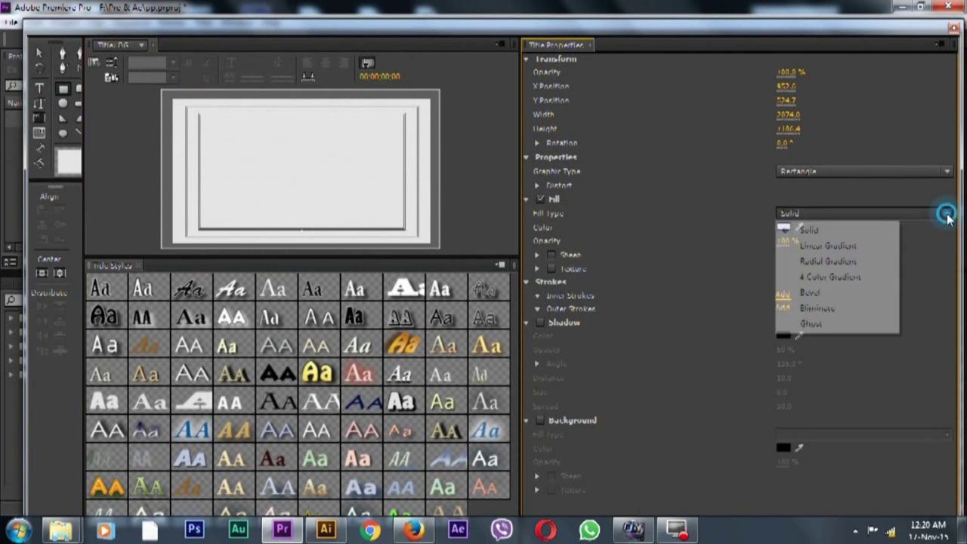
{"action": "left_click", "coordinate": [851, 248]}
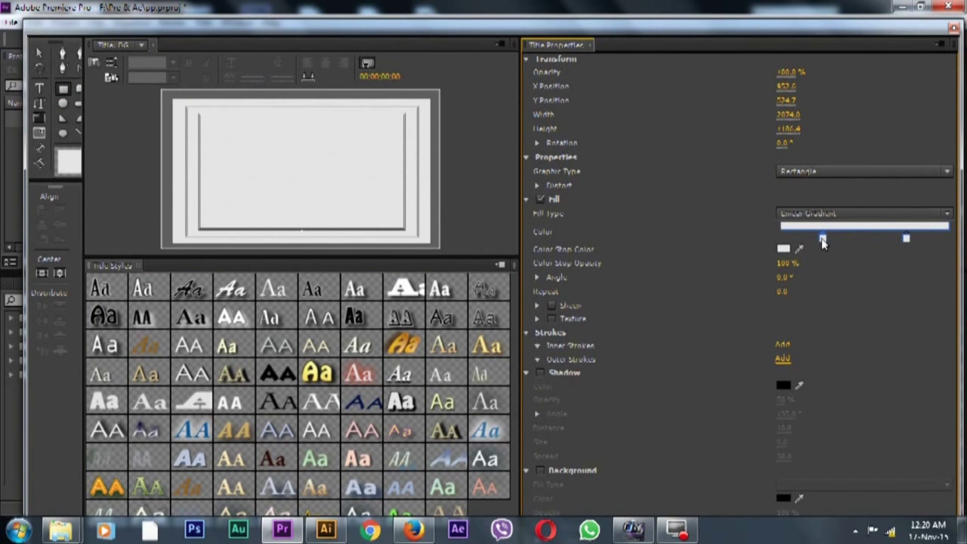
{"action": "double_click", "coordinate": [824, 238]}
{"action": "left_click", "coordinate": [381, 229]}
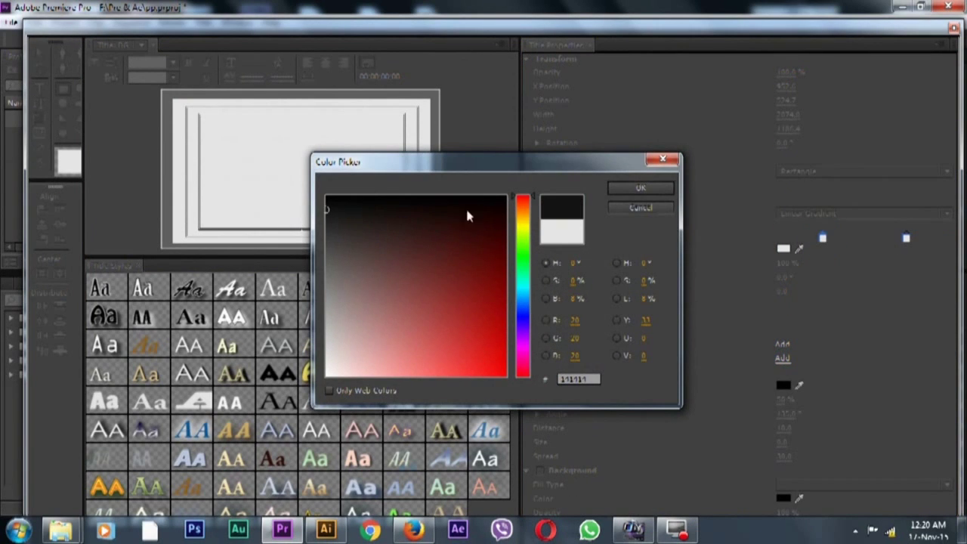
{"action": "left_click", "coordinate": [639, 189]}
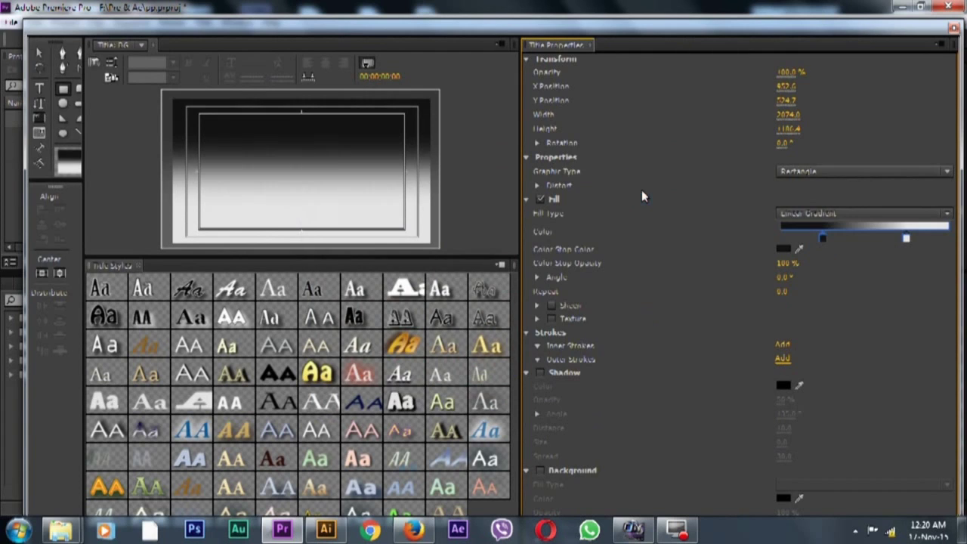
Make the right stop blue, drag both stops to the gradient ends, and close the Titler
{"action": "double_click", "coordinate": [906, 240]}
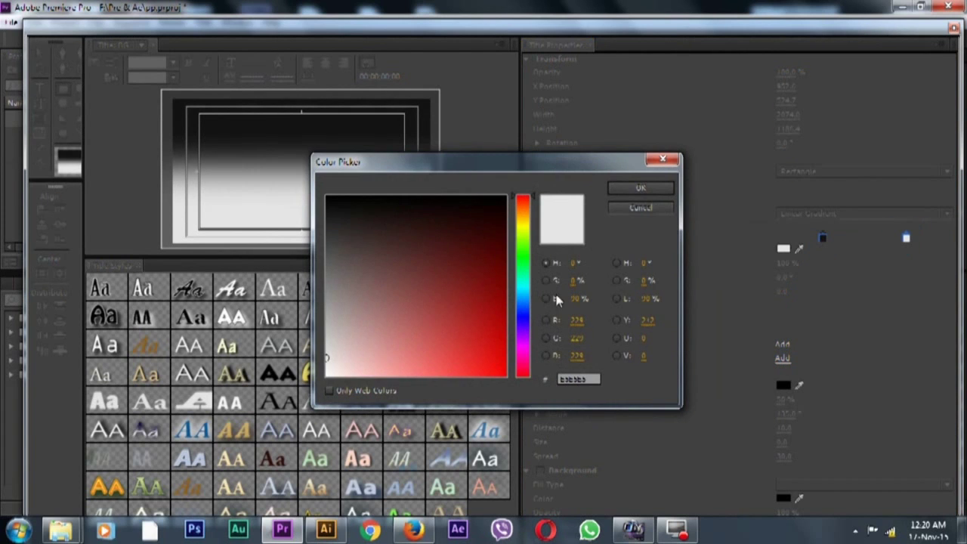
{"action": "left_click_drag", "start_coordinate": [527, 308], "coordinate": [527, 296]}
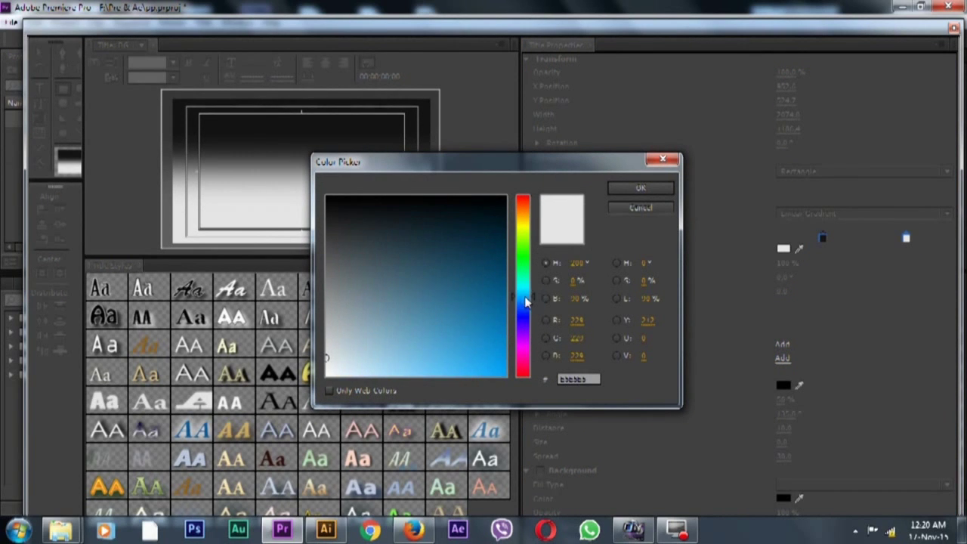
{"action": "left_click_drag", "start_coordinate": [430, 300], "coordinate": [405, 342]}
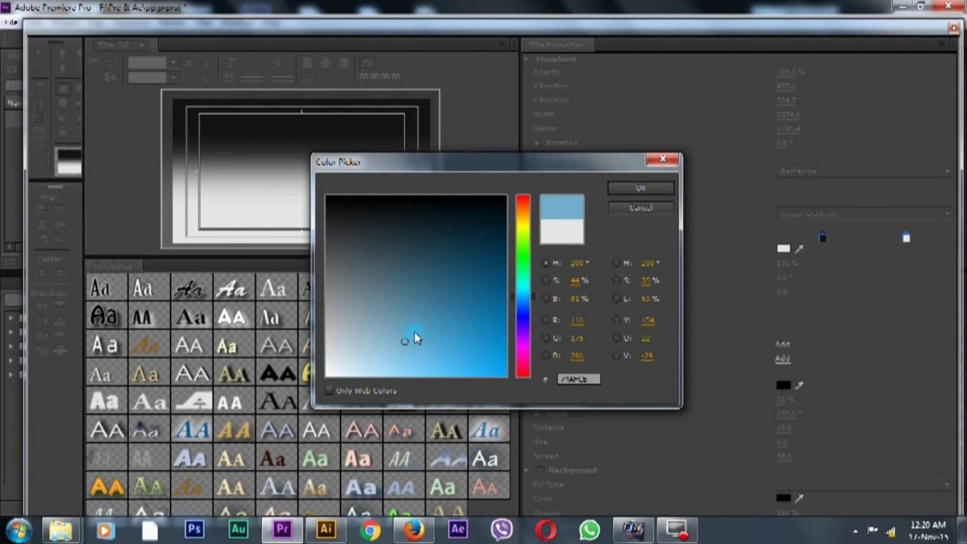
{"action": "left_click", "coordinate": [417, 330]}
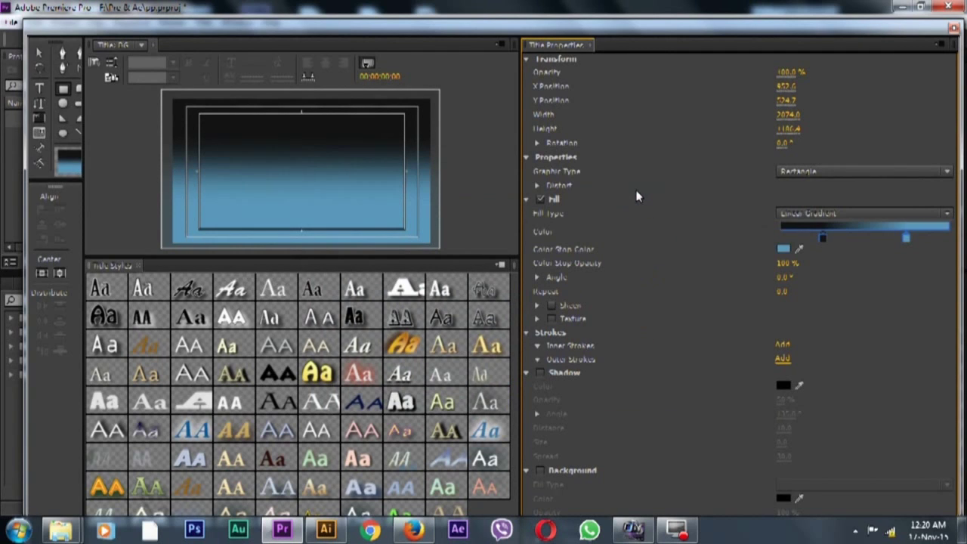
{"action": "left_click_drag", "start_coordinate": [823, 238], "coordinate": [760, 245]}
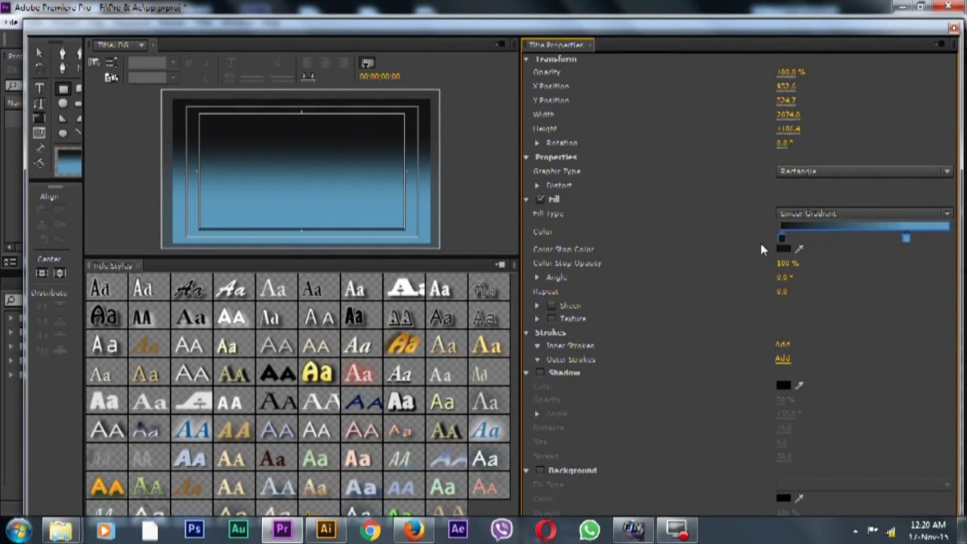
{"action": "left_click_drag", "start_coordinate": [908, 244], "coordinate": [954, 244]}
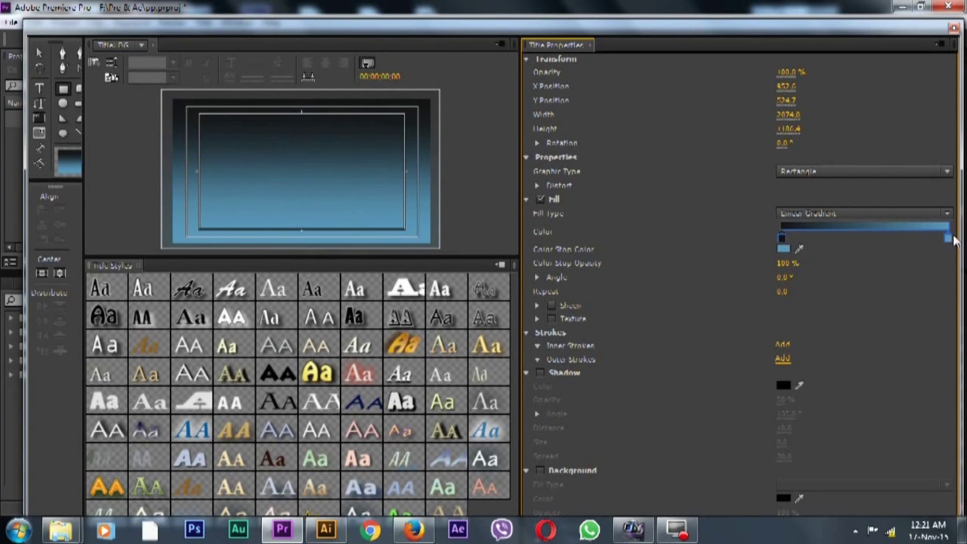
{"action": "left_click", "coordinate": [953, 28]}
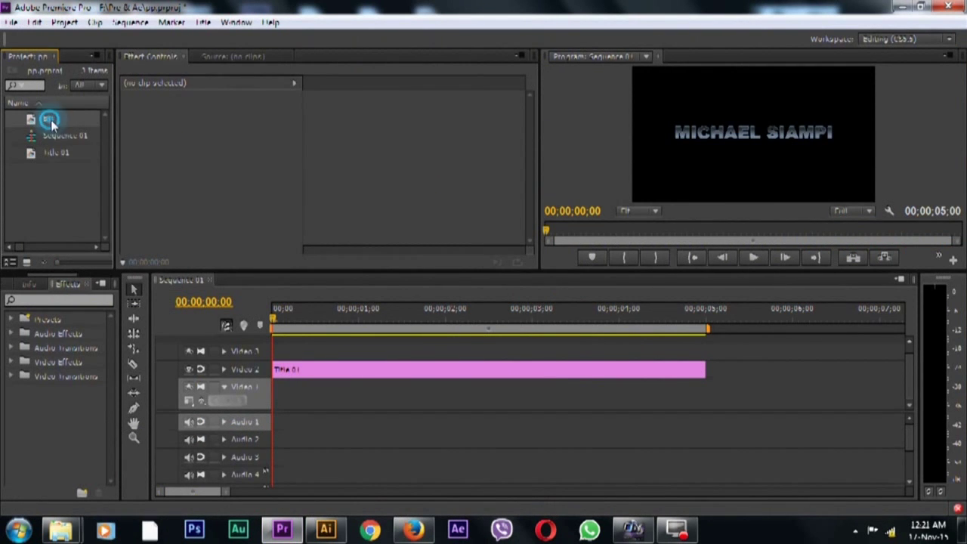
Place BG on Video 1 and shift its gradient's blue stop to a darker, greyer steel blue
{"action": "left_click_drag", "start_coordinate": [51, 120], "coordinate": [236, 409]}
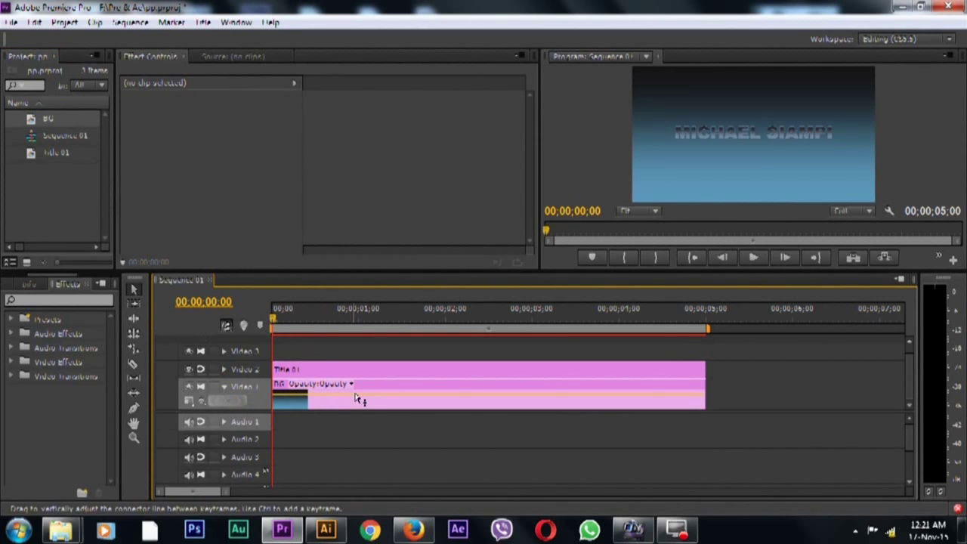
{"action": "double_click", "coordinate": [419, 399]}
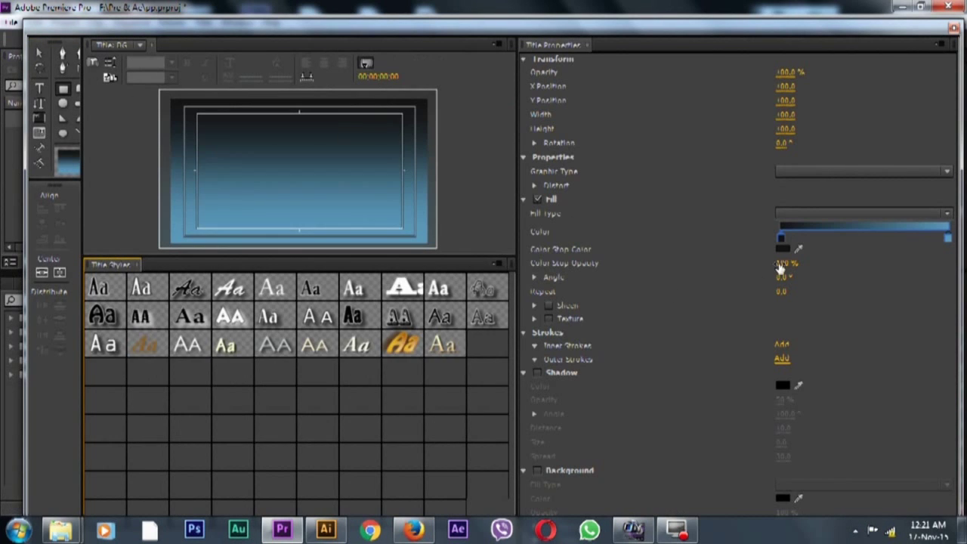
{"action": "double_click", "coordinate": [949, 239]}
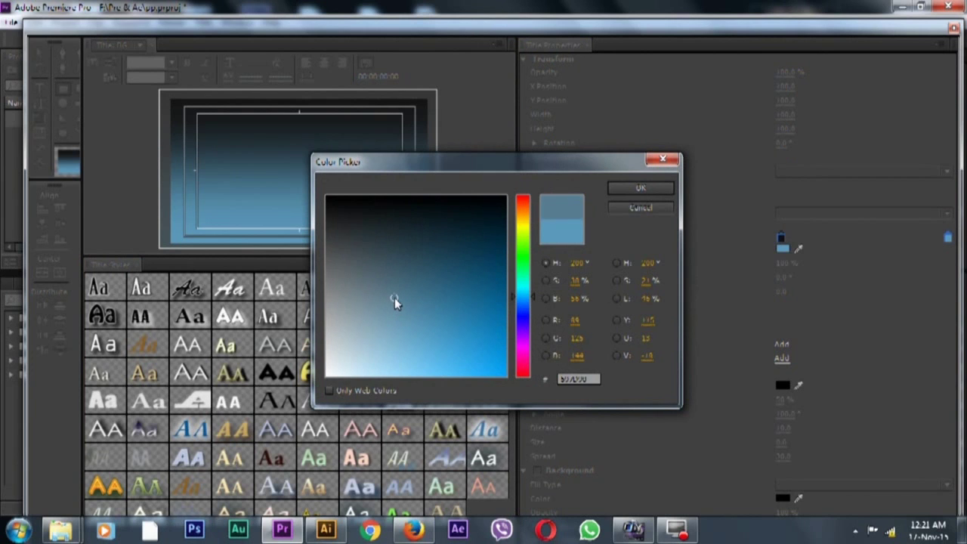
{"action": "left_click_drag", "start_coordinate": [394, 288], "coordinate": [397, 279]}
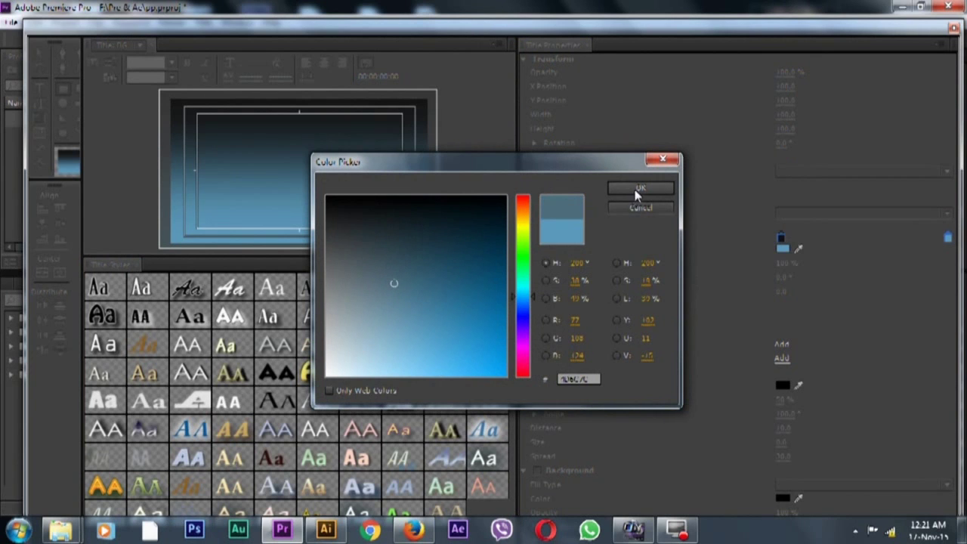
{"action": "left_click", "coordinate": [637, 190]}
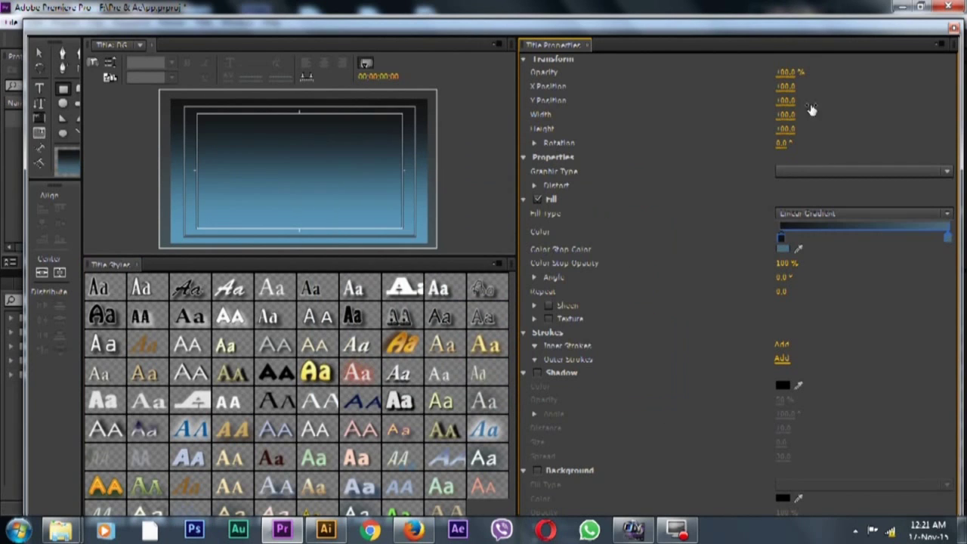
{"action": "left_click", "coordinate": [954, 28]}
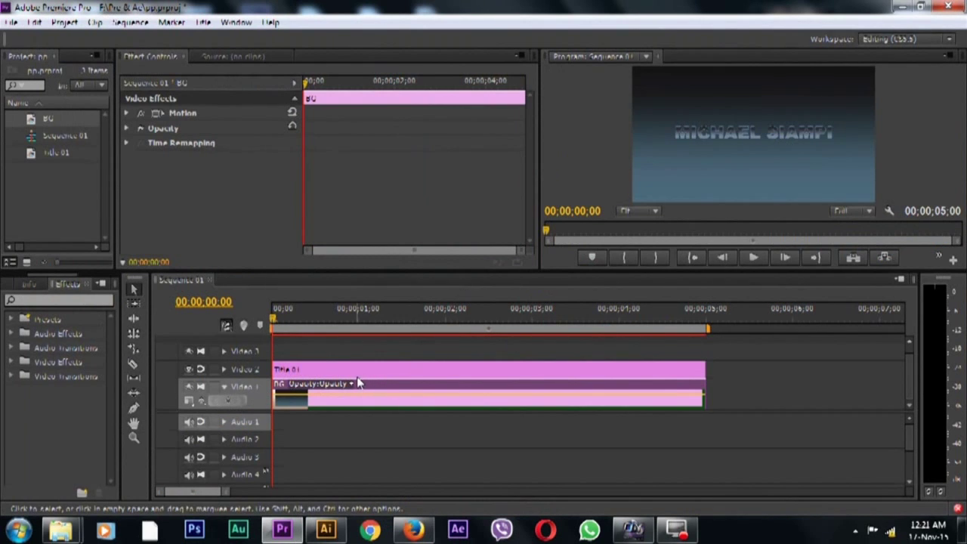
With Title 01 selected, add a new title named SHEEN through File > New > Title
{"action": "left_click", "coordinate": [286, 370]}
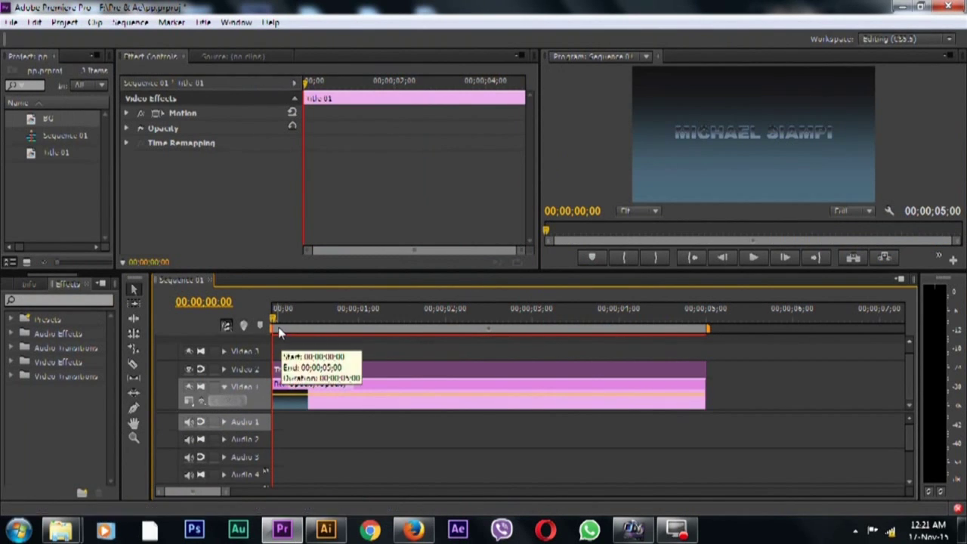
{"action": "left_click", "coordinate": [28, 24]}
{"action": "mouse_move", "coordinate": [12, 22]}
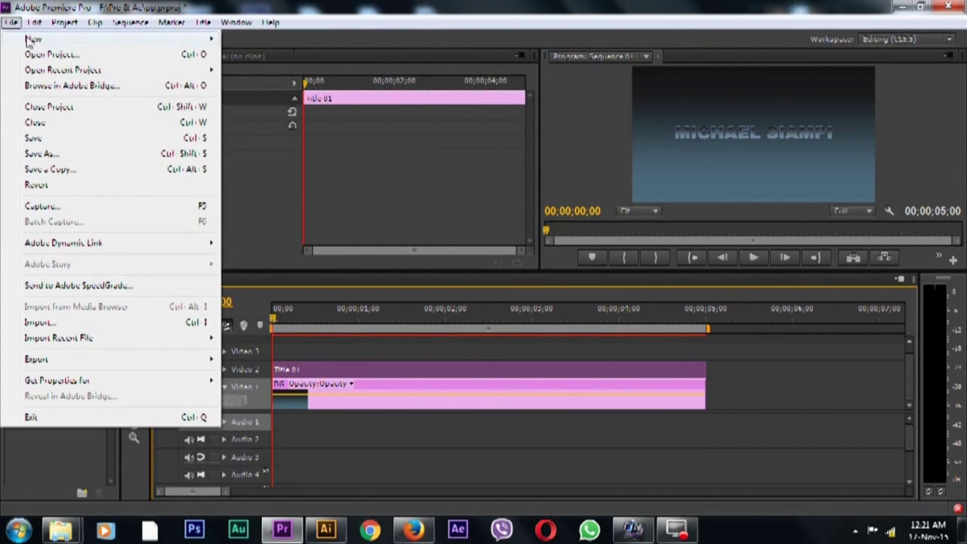
{"action": "mouse_move", "coordinate": [33, 39]}
{"action": "left_click", "coordinate": [262, 131]}
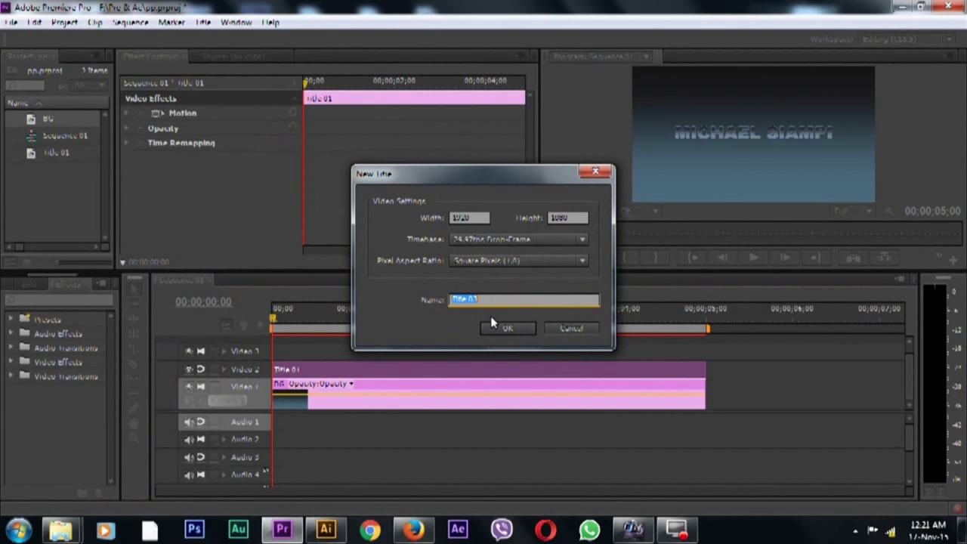
{"action": "type", "text": "M"}
{"action": "left_click", "coordinate": [504, 329]}
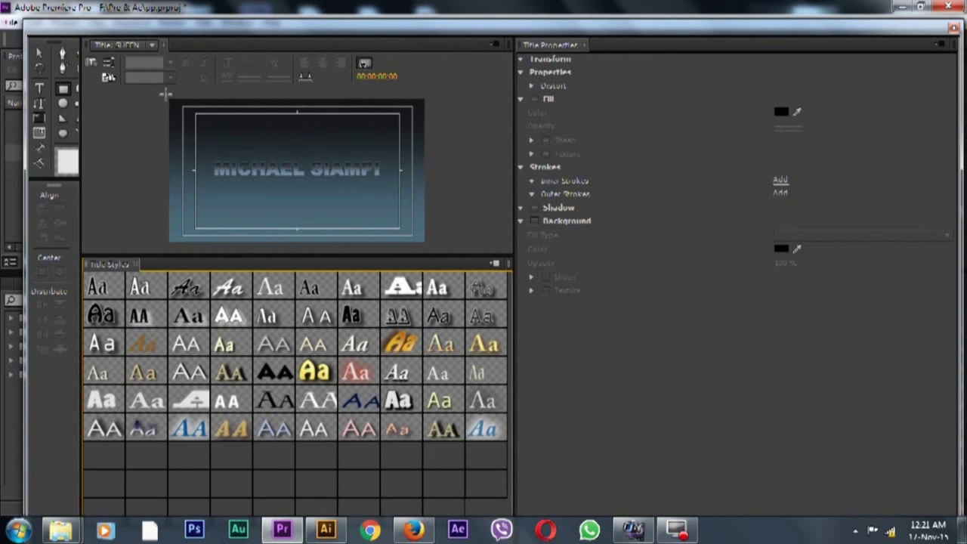
Draw a full-frame rectangle filled with black
{"action": "left_click_drag", "start_coordinate": [167, 99], "coordinate": [428, 246]}
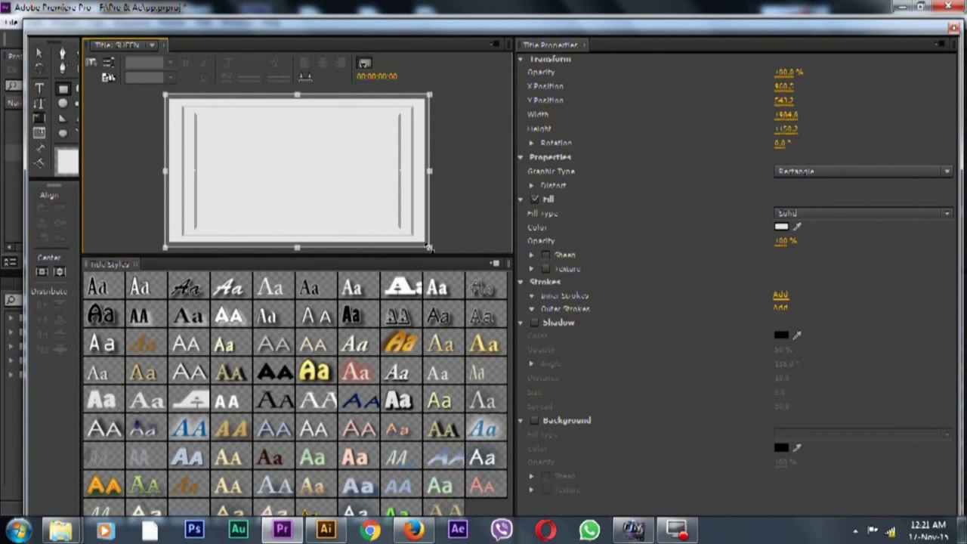
{"action": "left_click", "coordinate": [781, 226]}
{"action": "left_click_drag", "start_coordinate": [367, 236], "coordinate": [200, 200]}
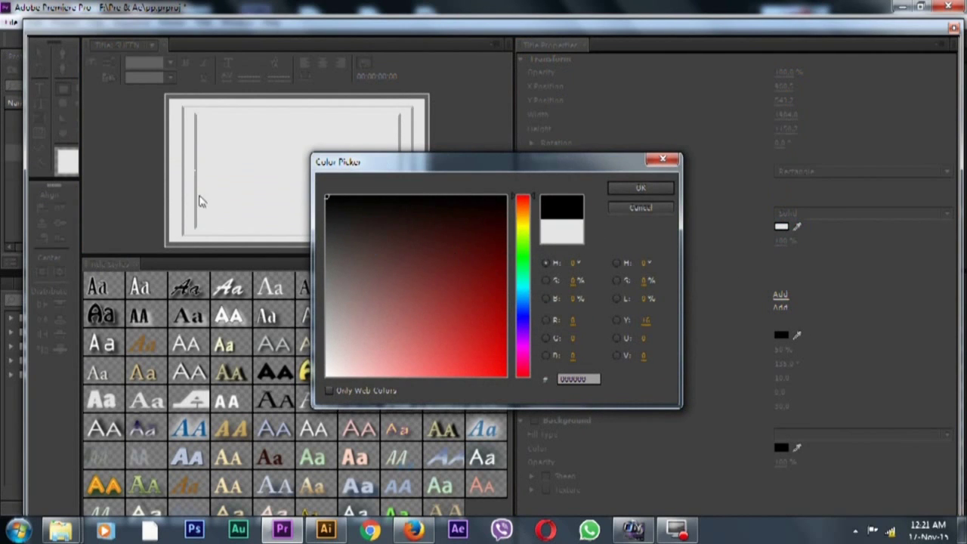
{"action": "left_click", "coordinate": [640, 189]}
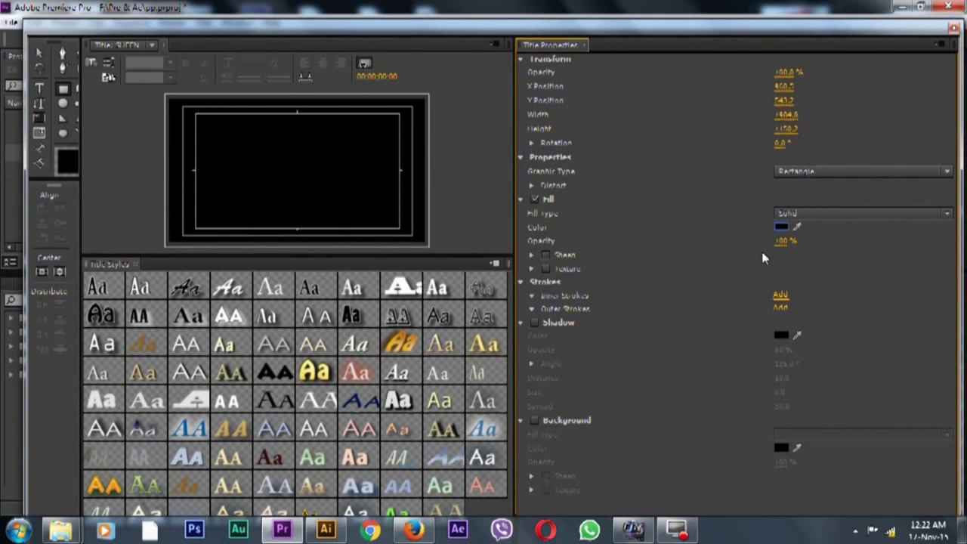
Enable a white Sheen on the fill with size 35 and a 300° angle, then close the Titler
{"action": "left_click", "coordinate": [544, 256]}
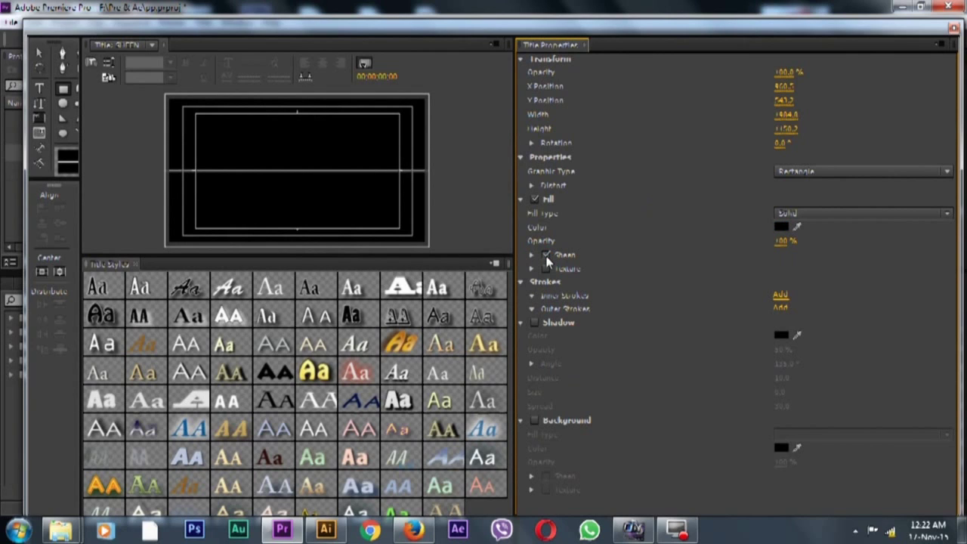
{"action": "left_click", "coordinate": [532, 256]}
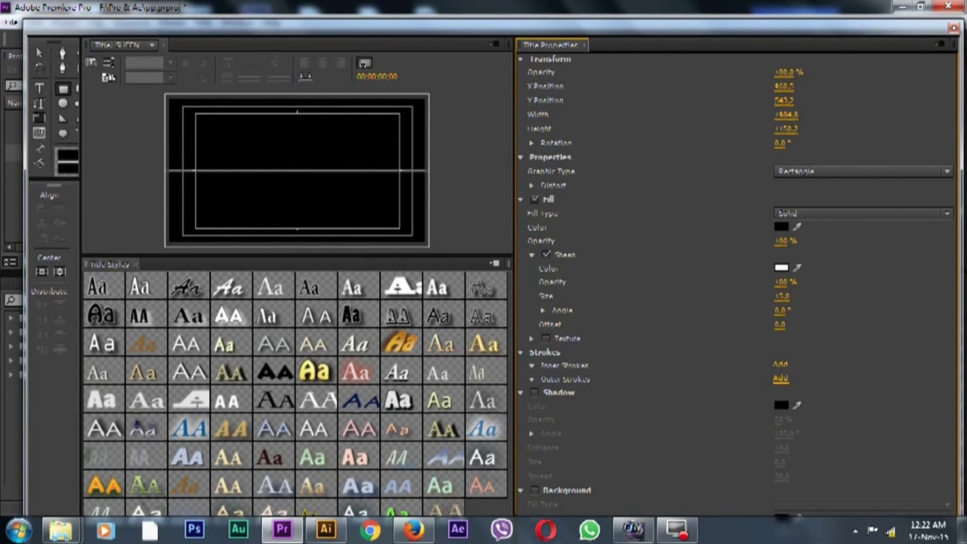
{"action": "mouse_move", "coordinate": [782, 296]}
{"action": "left_mouse_down"}
{"action": "mouse_move", "coordinate": [796, 296]}
{"action": "mouse_move", "coordinate": [784, 296]}
{"action": "left_mouse_up"}
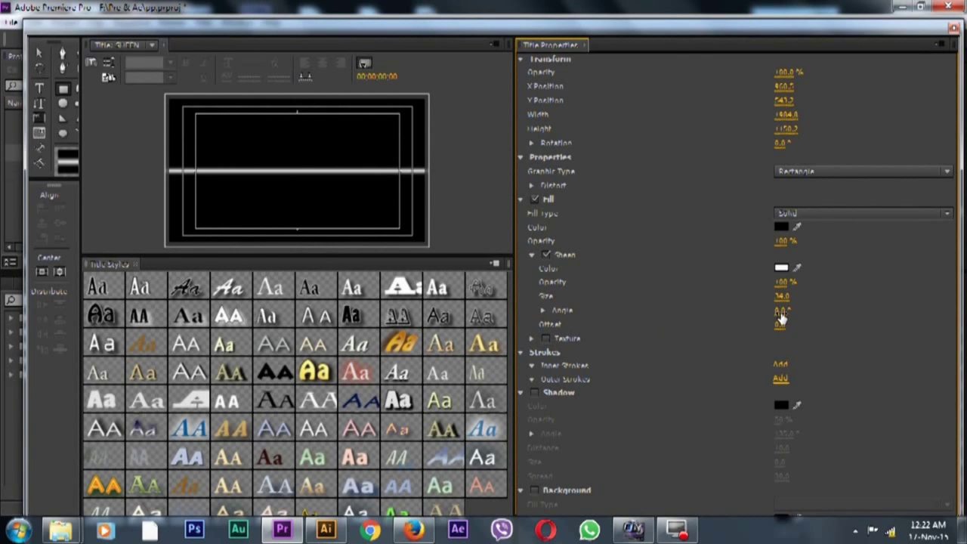
{"action": "left_click_drag", "start_coordinate": [781, 313], "coordinate": [751, 313]}
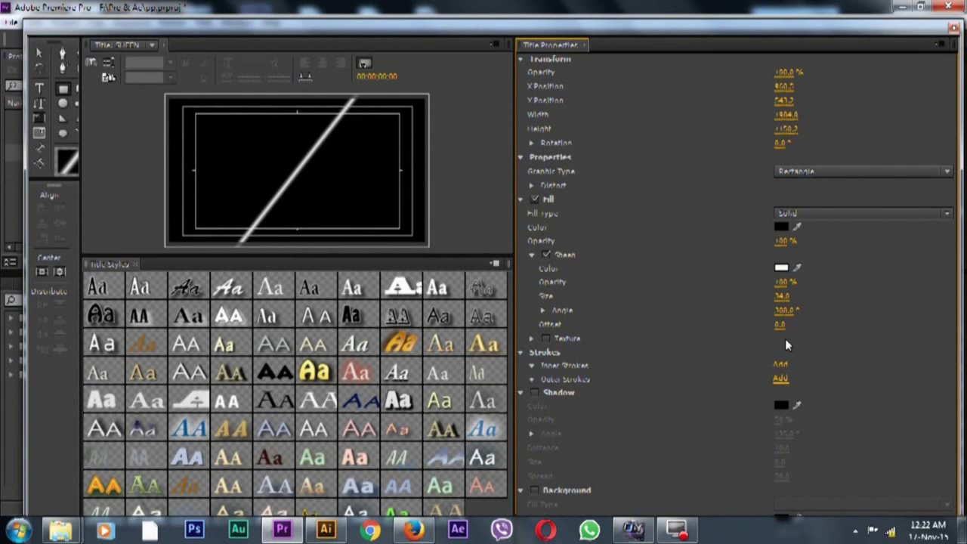
{"action": "left_click", "coordinate": [782, 297]}
{"action": "type", "text": "35"}
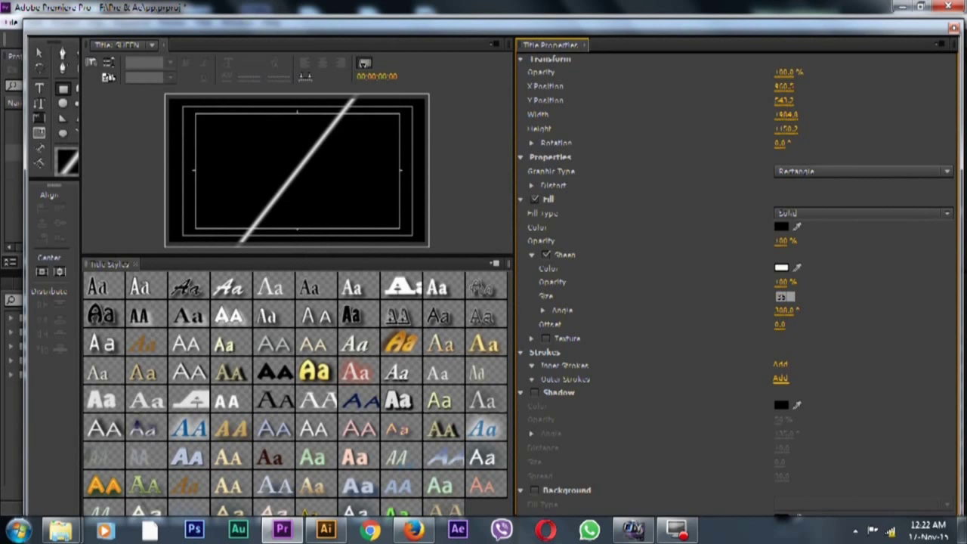
{"action": "key", "text": "Return"}
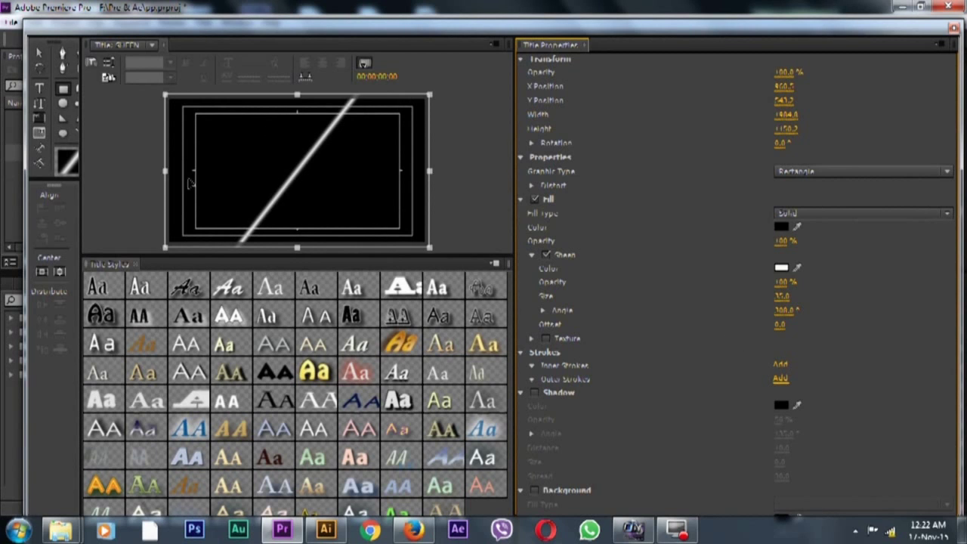
{"action": "left_click", "coordinate": [954, 29]}
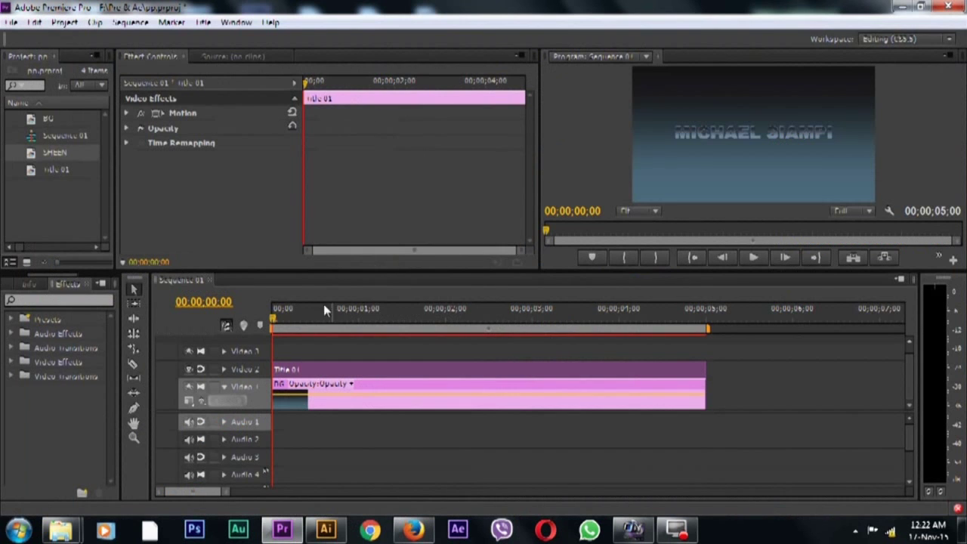
Place the SHEEN title from the Project panel onto Video 3
{"action": "left_click_drag", "start_coordinate": [53, 156], "coordinate": [279, 355]}
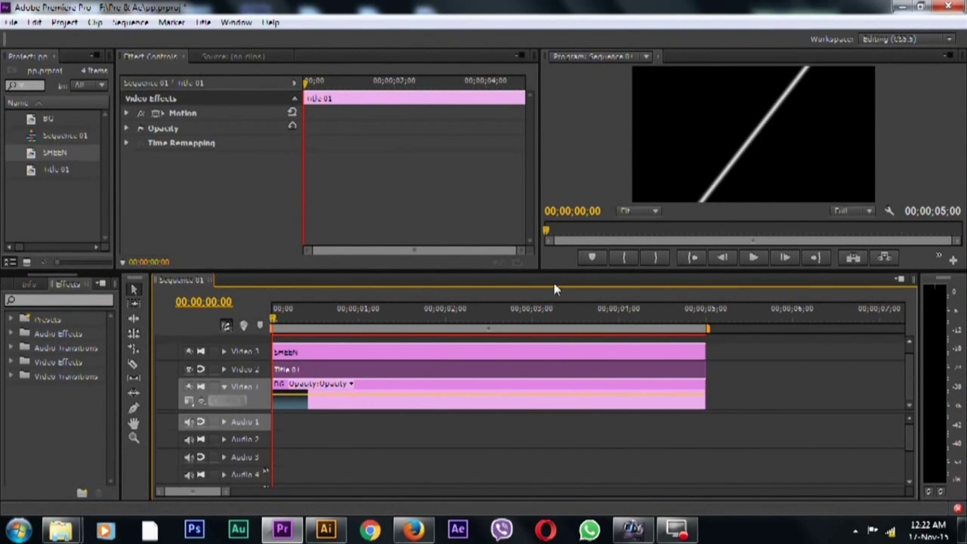
{"action": "left_click_drag", "start_coordinate": [549, 270], "coordinate": [549, 215]}
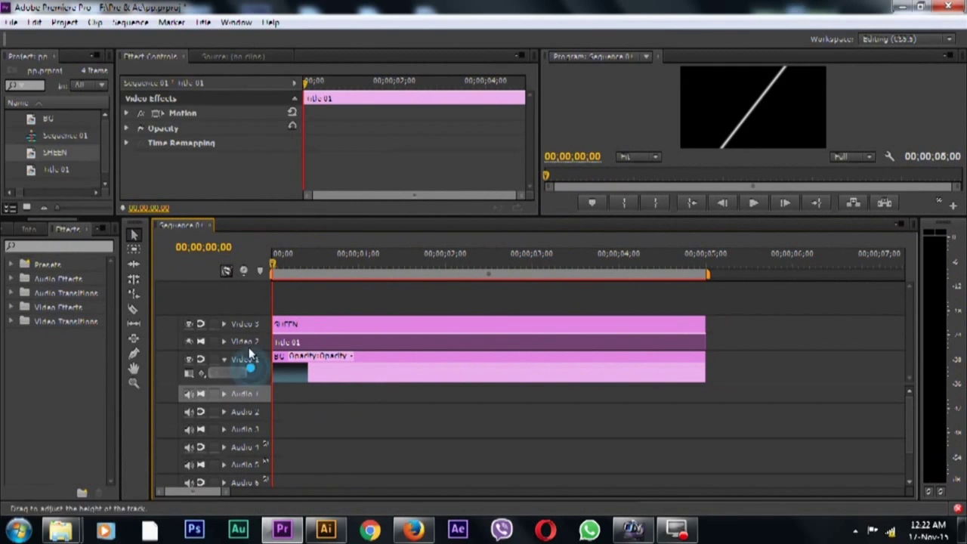
{"action": "left_click", "coordinate": [249, 323]}
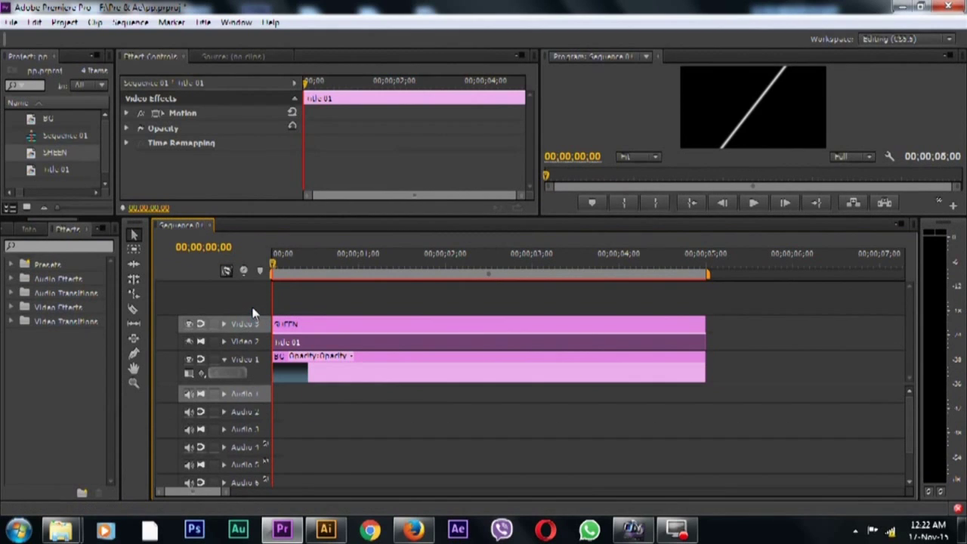
Move the Title 01 clip onto a new Video 4 track above SHEEN
{"action": "left_click_drag", "start_coordinate": [300, 344], "coordinate": [300, 307]}
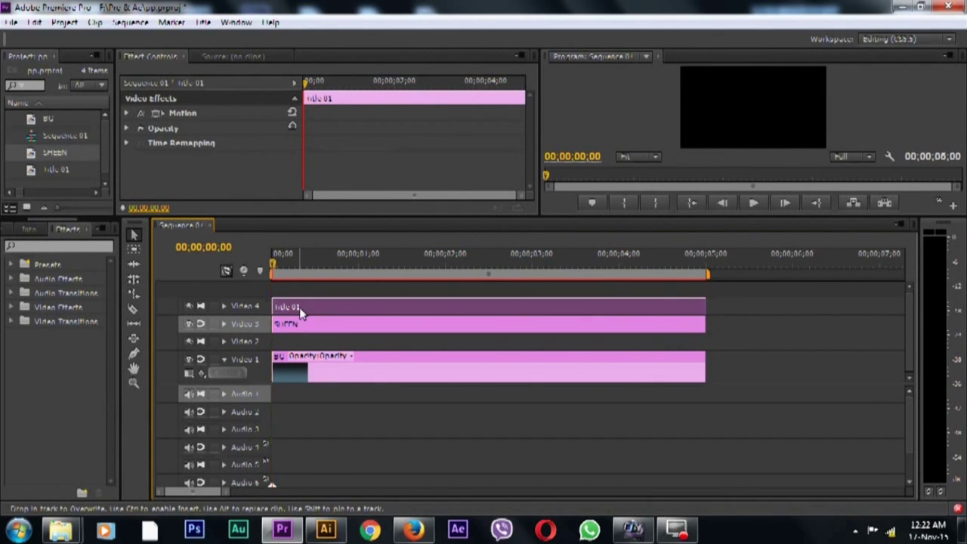
{"action": "left_click", "coordinate": [244, 339]}
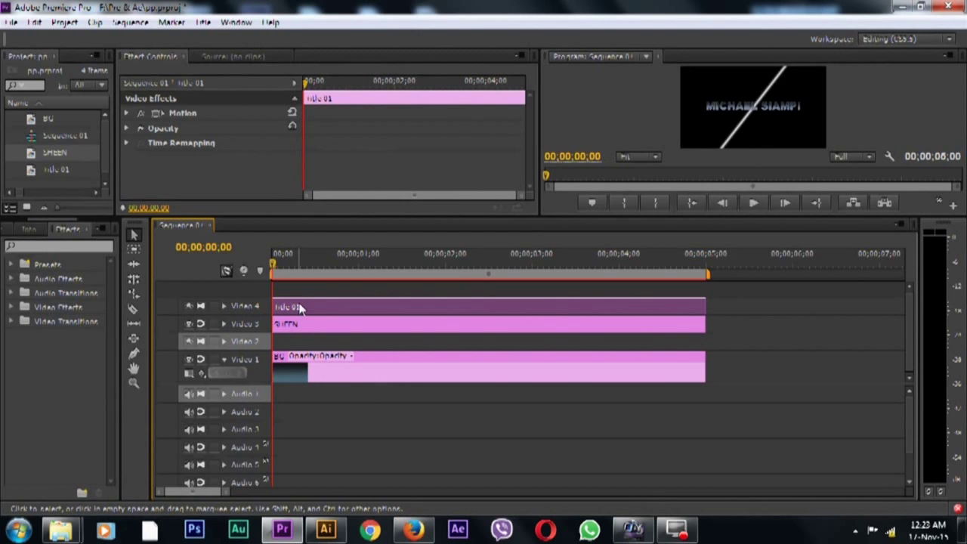
{"action": "left_click", "coordinate": [13, 22]}
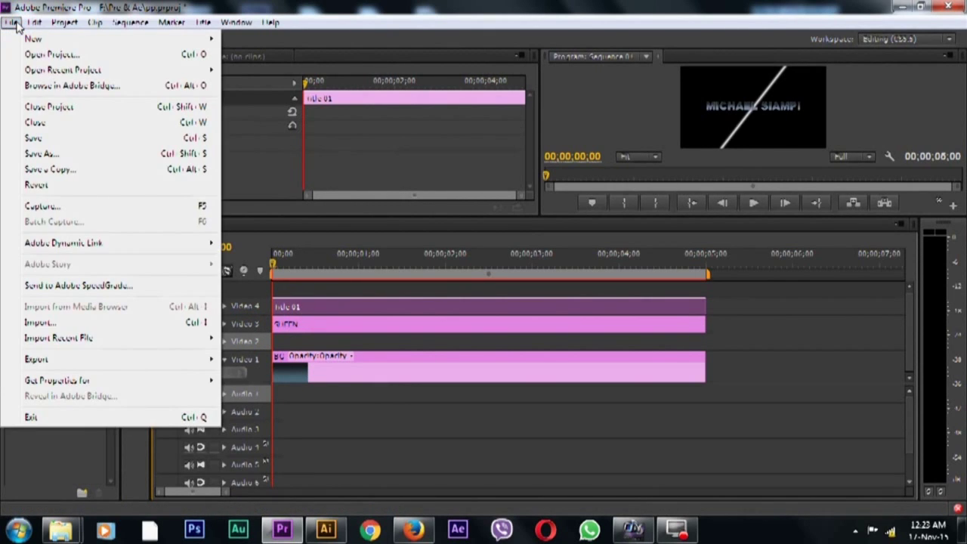
Copy the Title 01 clip and paste a copy onto Video 2
{"action": "mouse_move", "coordinate": [35, 22]}
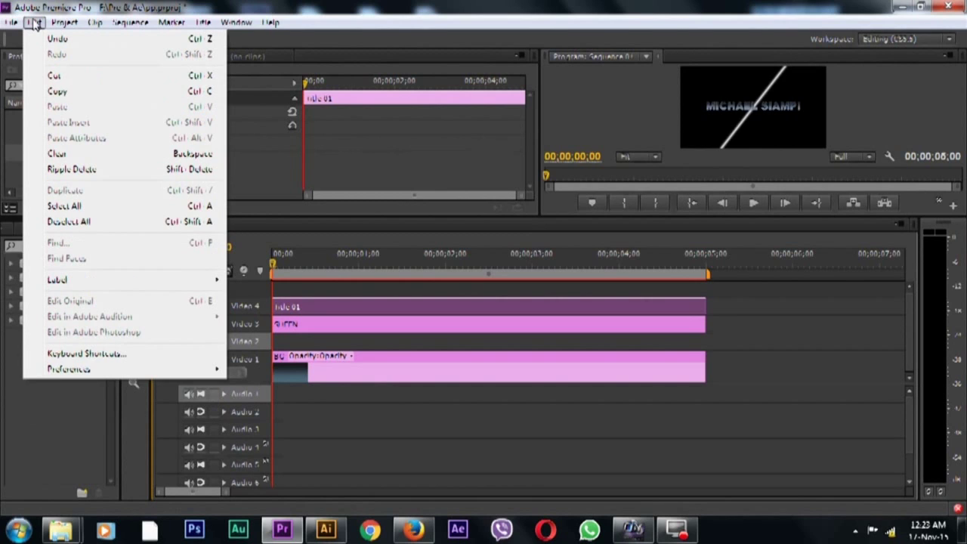
{"action": "left_click", "coordinate": [63, 97]}
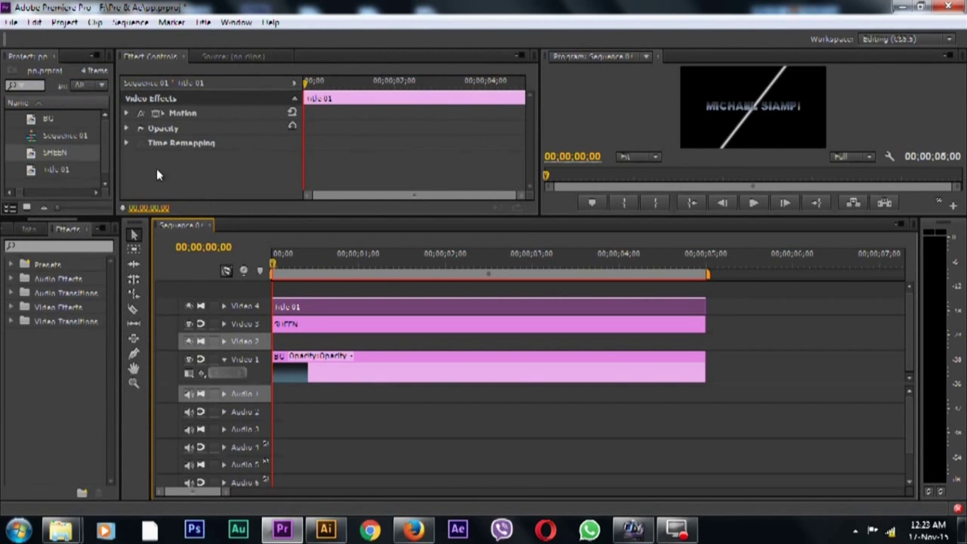
{"action": "left_click", "coordinate": [36, 23]}
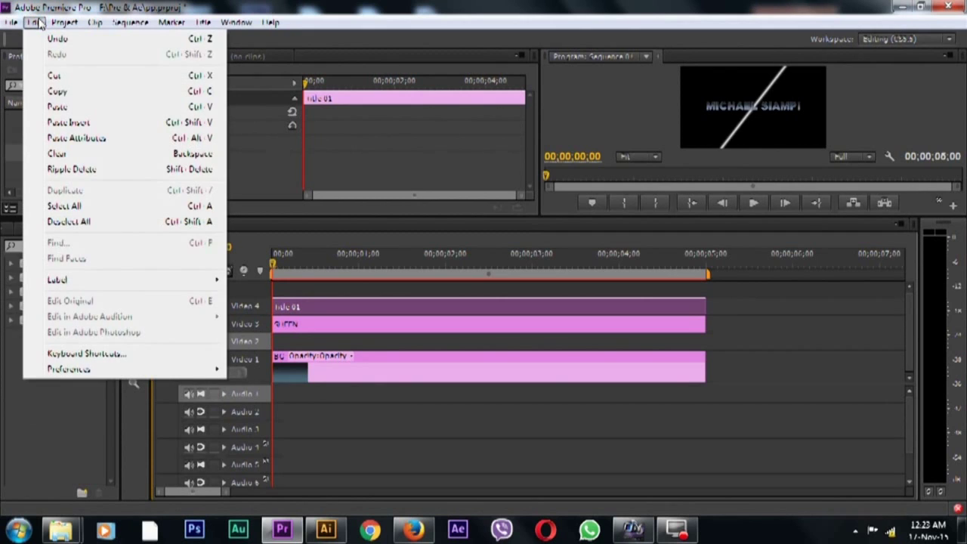
{"action": "left_click", "coordinate": [65, 104]}
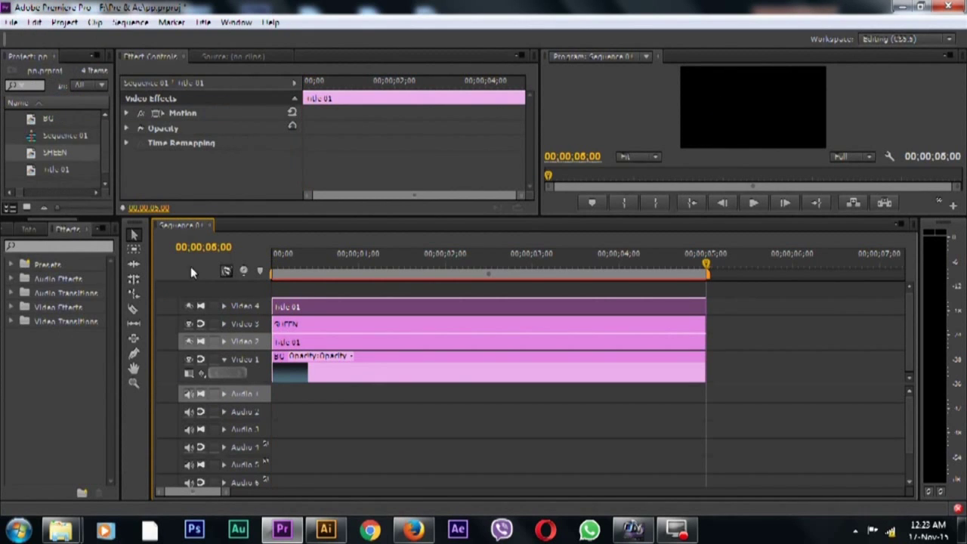
Hide the Video 4 title track's output so only the sheen shows, then select SHEEN
{"action": "left_click_drag", "start_coordinate": [706, 266], "coordinate": [376, 324]}
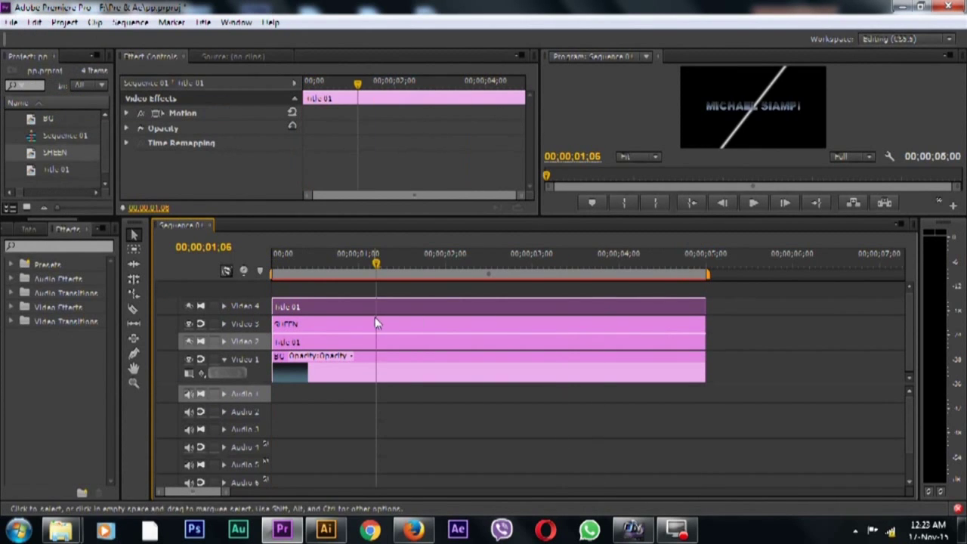
{"action": "left_click_drag", "start_coordinate": [376, 264], "coordinate": [317, 303]}
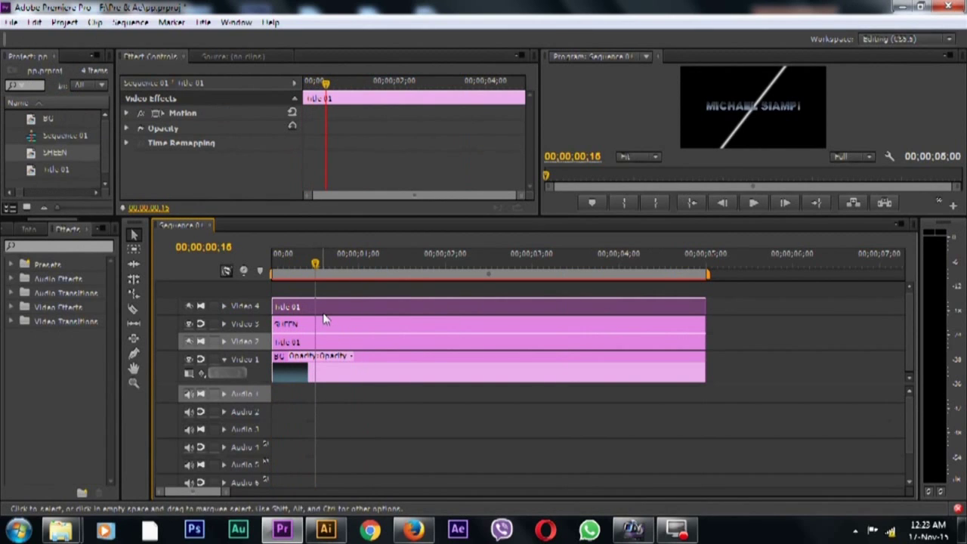
{"action": "left_click", "coordinate": [324, 324]}
{"action": "left_click", "coordinate": [314, 307]}
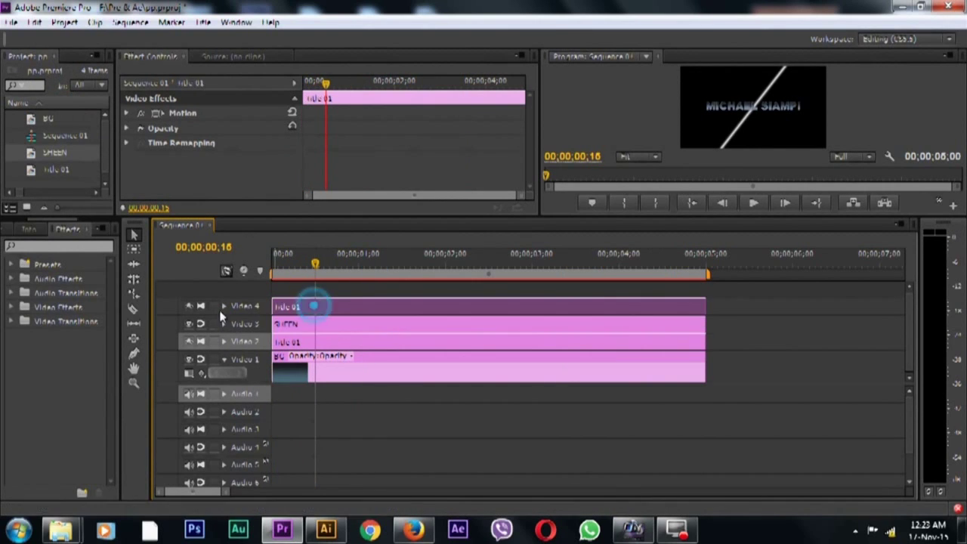
{"action": "left_click", "coordinate": [189, 307]}
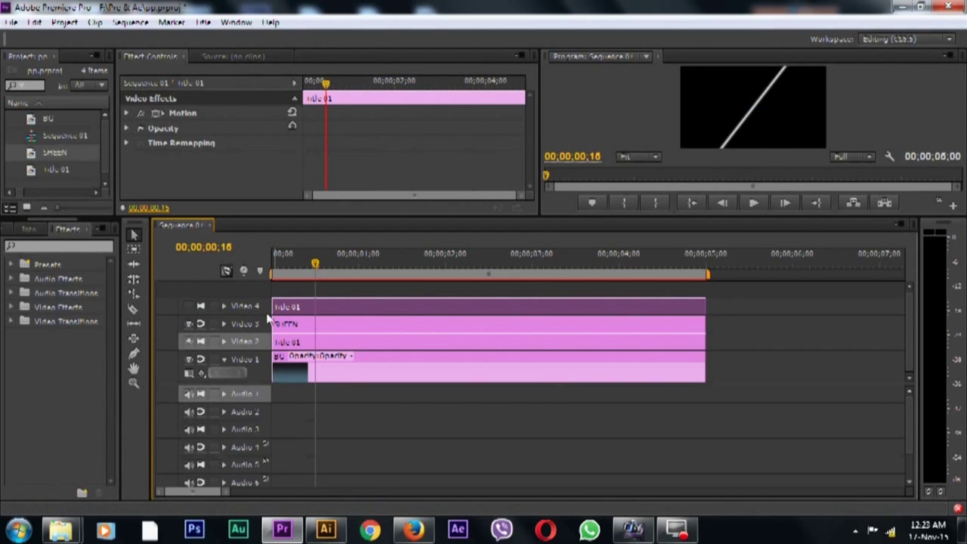
{"action": "left_click", "coordinate": [306, 324]}
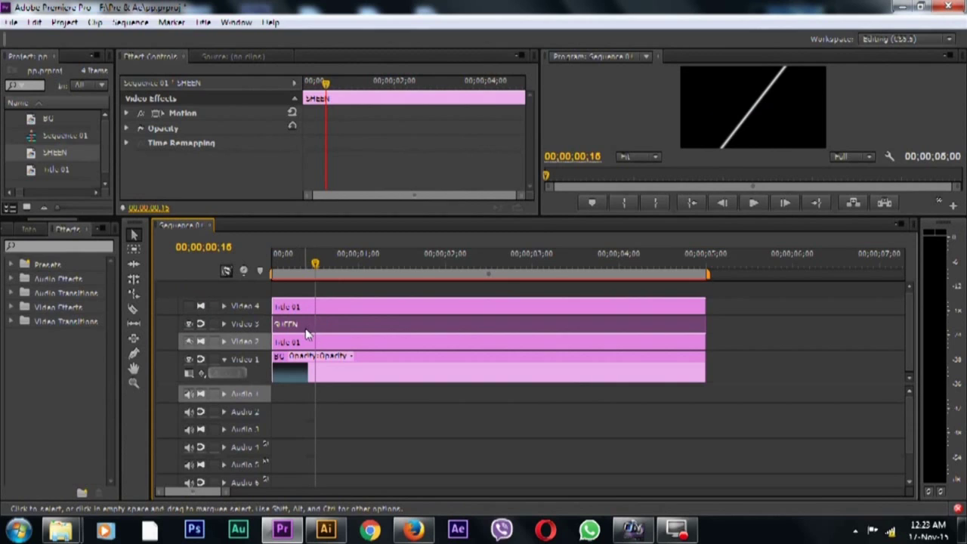
Apply the Keying > Track Matte Key to SHEEN, using the title track as its matte
{"action": "left_click", "coordinate": [11, 307]}
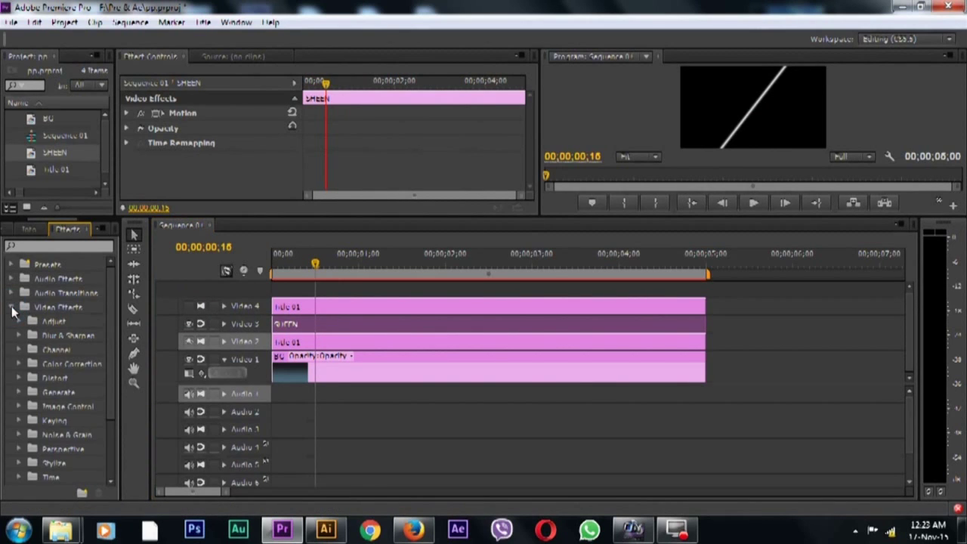
{"action": "left_click", "coordinate": [19, 420]}
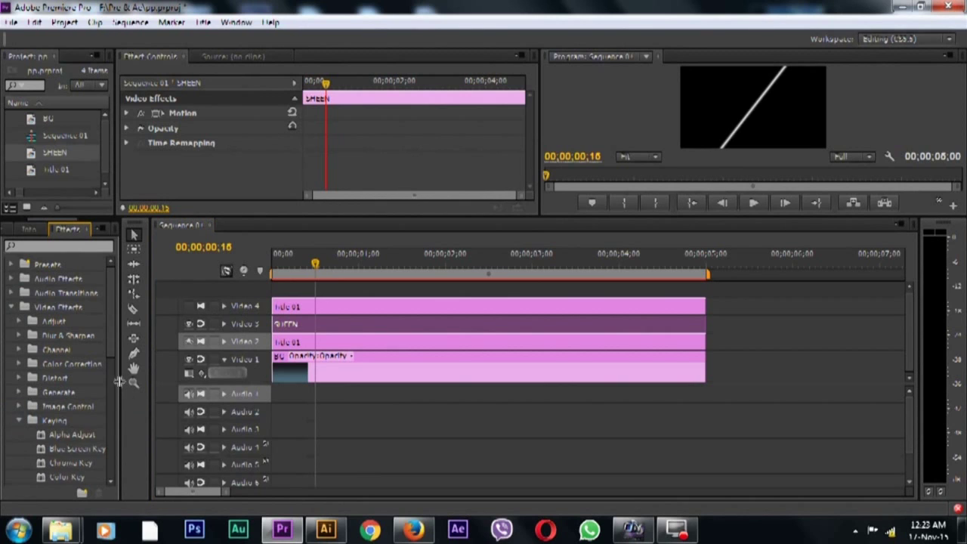
{"action": "left_click_drag", "start_coordinate": [111, 351], "coordinate": [112, 439]}
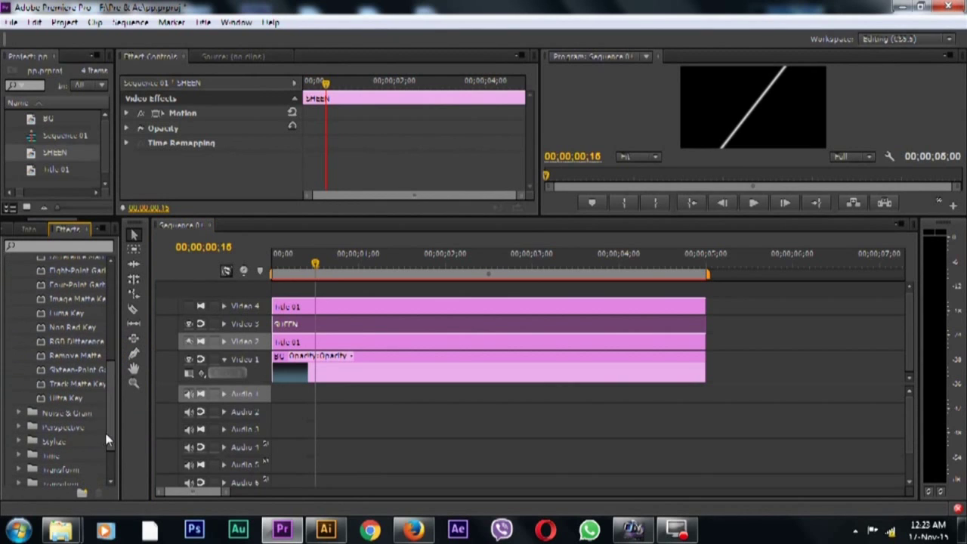
{"action": "double_click", "coordinate": [75, 385]}
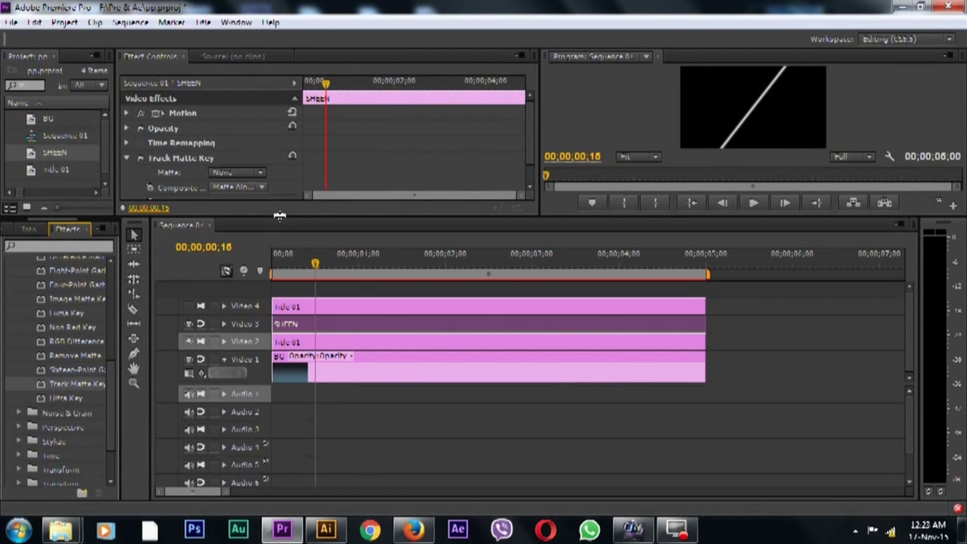
{"action": "left_click_drag", "start_coordinate": [280, 215], "coordinate": [278, 275]}
{"action": "left_click", "coordinate": [257, 174]}
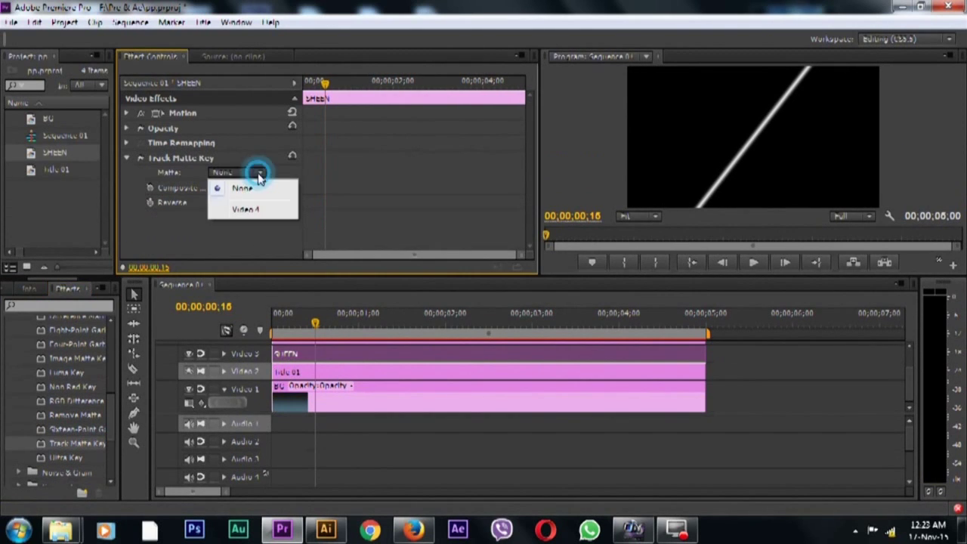
{"action": "left_click", "coordinate": [255, 209]}
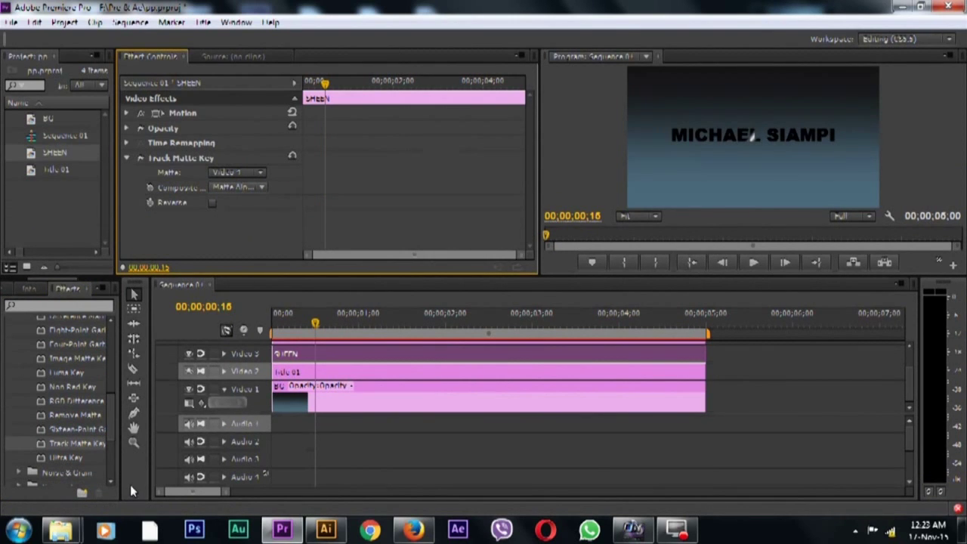
Set the SHEEN clip's opacity blend mode to Screen
{"action": "left_click", "coordinate": [126, 128]}
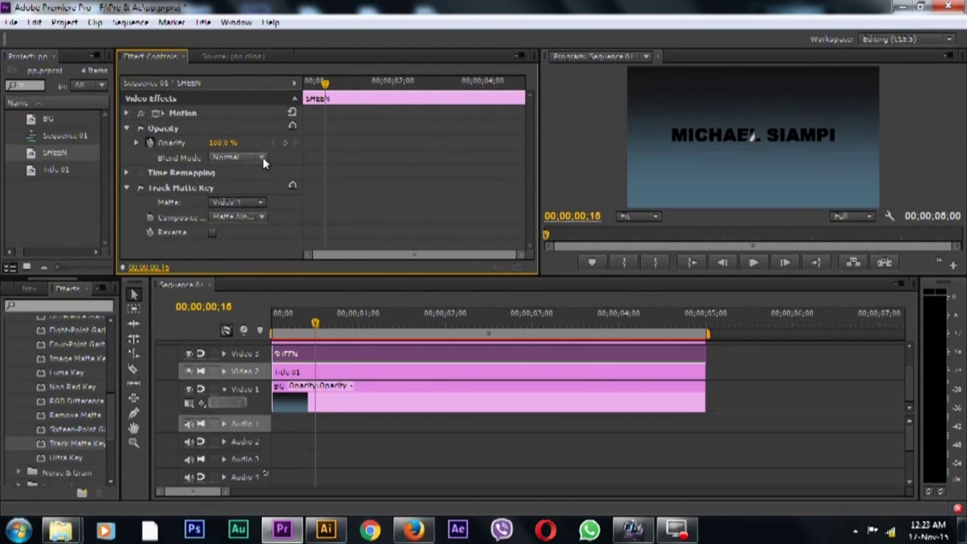
{"action": "left_click", "coordinate": [262, 158]}
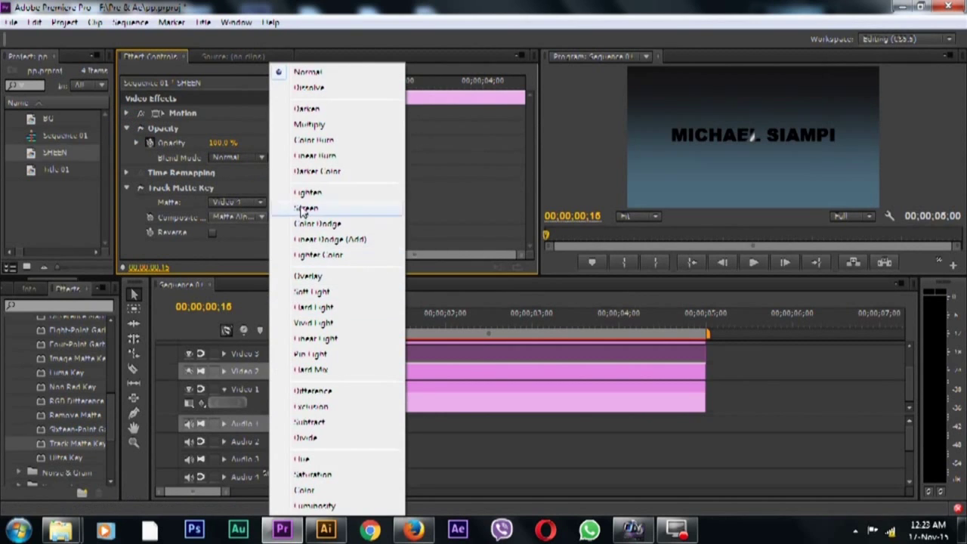
{"action": "left_click", "coordinate": [303, 208]}
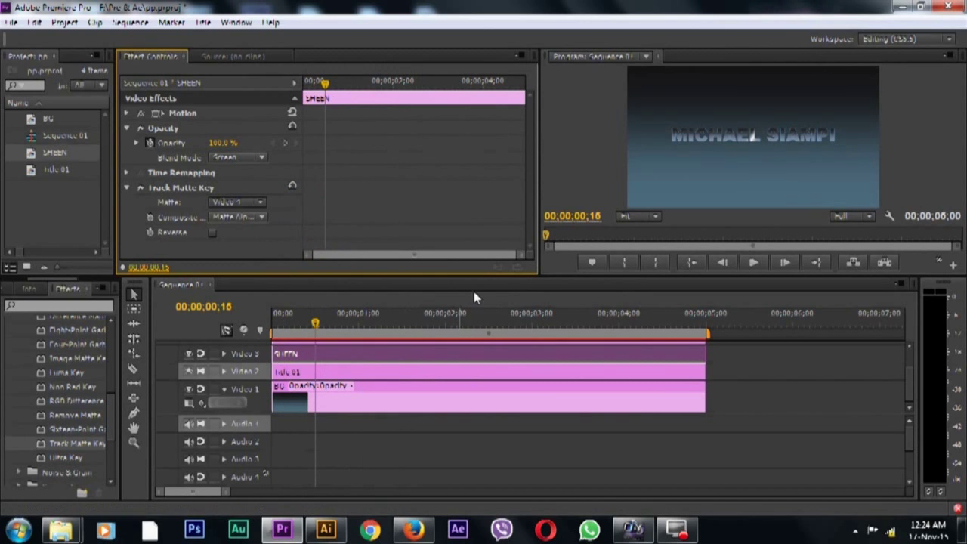
Trim 10 frames off the SHEEN clip's start and shorten its end
{"action": "left_click_drag", "start_coordinate": [486, 277], "coordinate": [485, 260]}
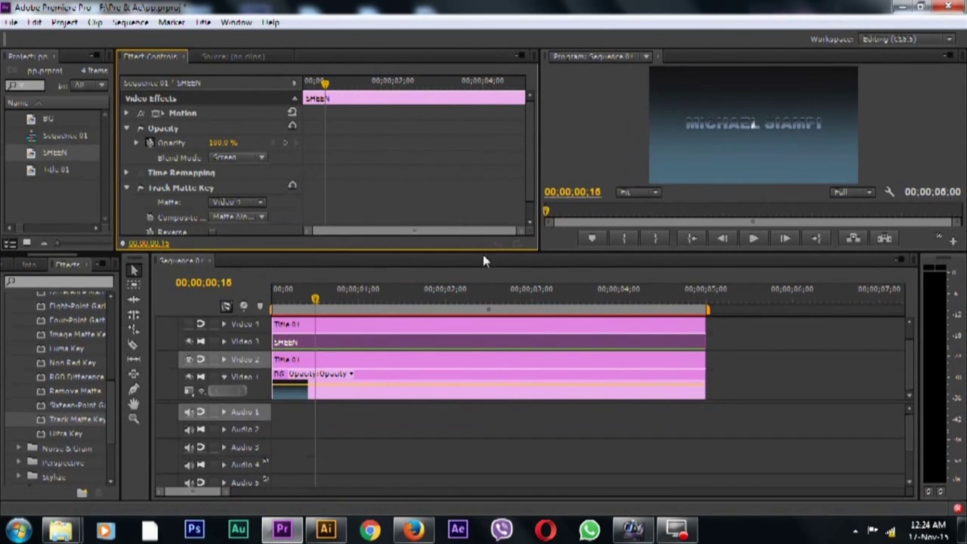
{"action": "left_click_drag", "start_coordinate": [225, 401], "coordinate": [226, 443]}
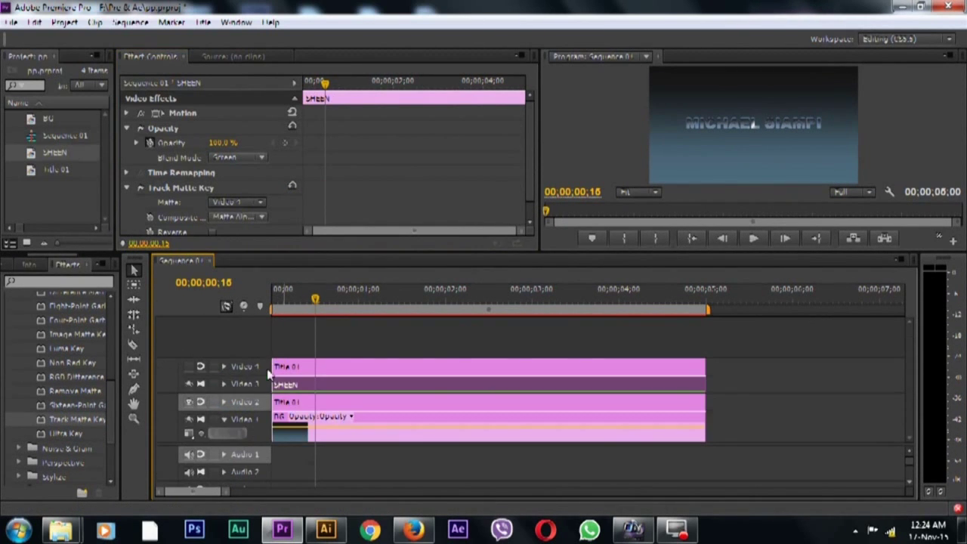
{"action": "left_click_drag", "start_coordinate": [281, 386], "coordinate": [310, 386]}
{"action": "mouse_move", "coordinate": [690, 384]}
{"action": "left_mouse_down"}
{"action": "mouse_move", "coordinate": [626, 388]}
{"action": "mouse_move", "coordinate": [673, 387]}
{"action": "left_mouse_up"}
{"action": "left_click", "coordinate": [384, 385]}
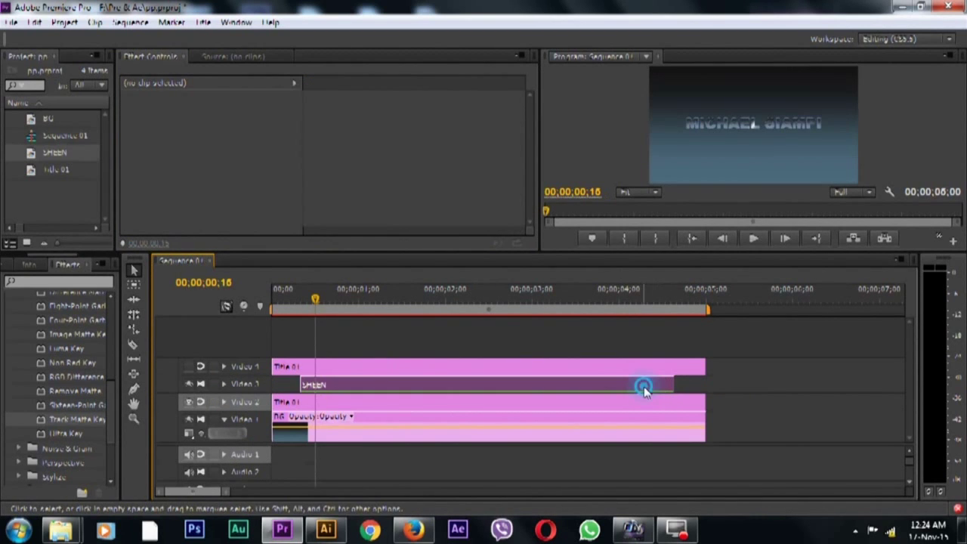
{"action": "left_click", "coordinate": [643, 388]}
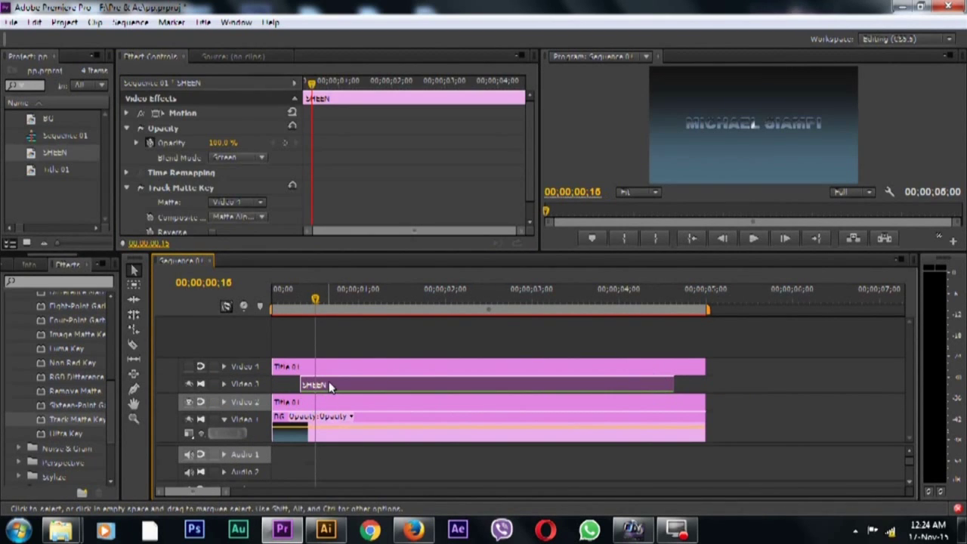
Make the SHEEN title crawl right, starting and ending off screen, and close the Titler
{"action": "double_click", "coordinate": [329, 386]}
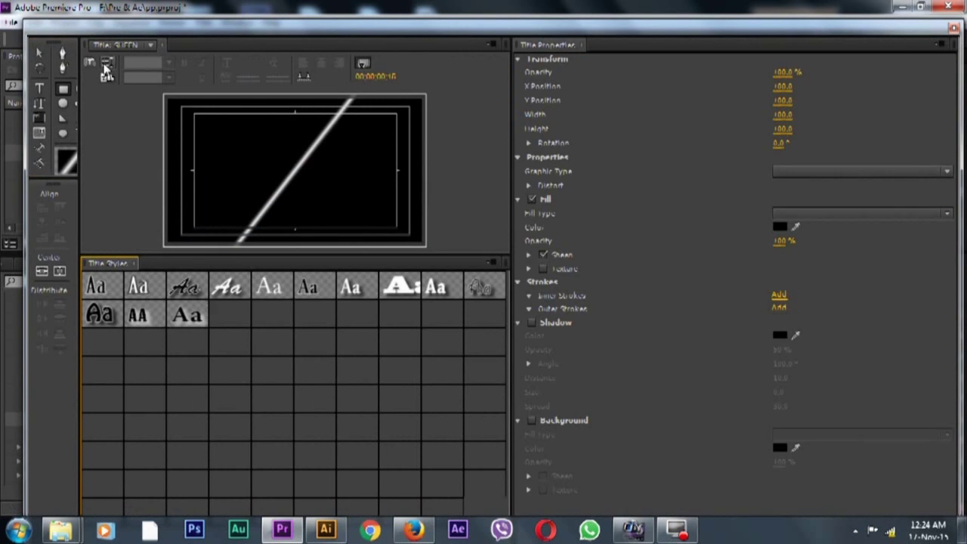
{"action": "left_click", "coordinate": [103, 63]}
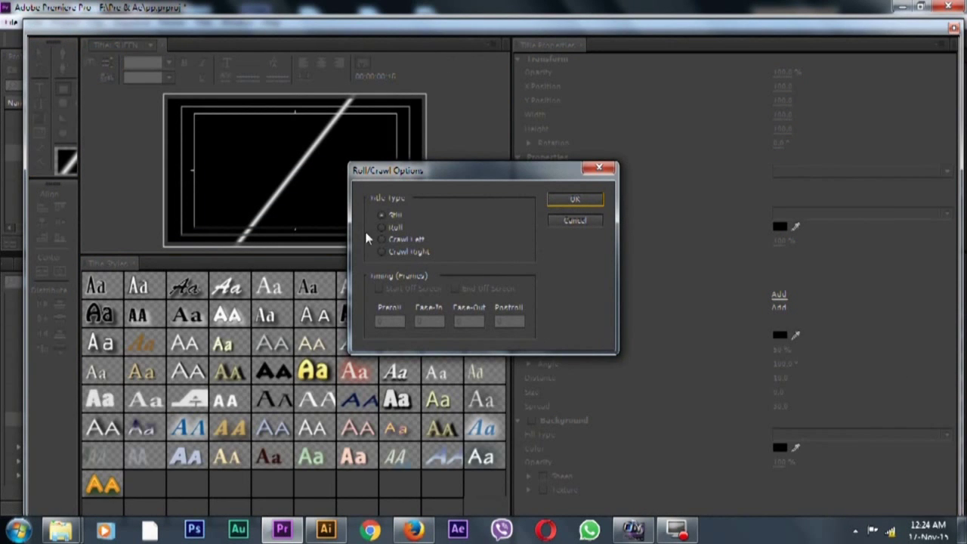
{"action": "left_click", "coordinate": [382, 252]}
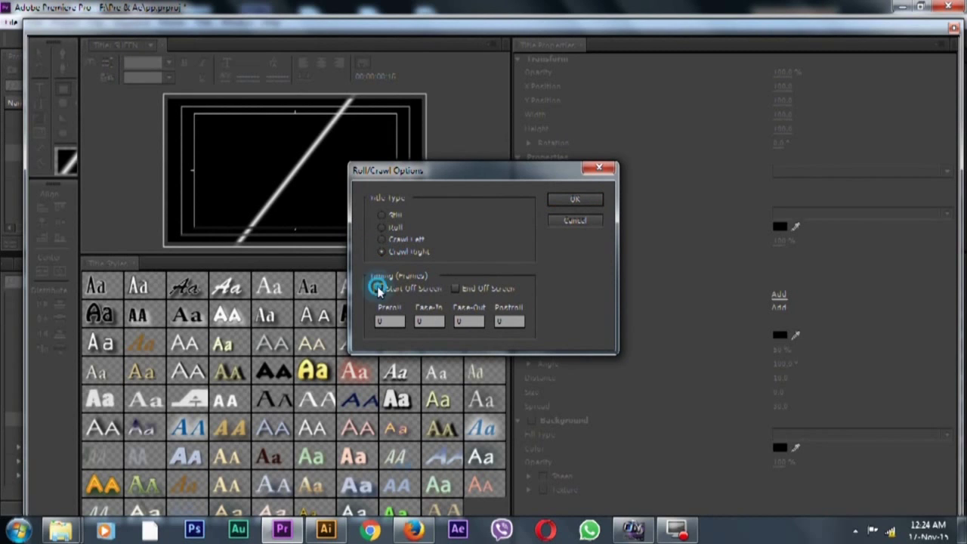
{"action": "left_click", "coordinate": [378, 289]}
{"action": "left_click", "coordinate": [458, 290]}
{"action": "left_click", "coordinate": [576, 200]}
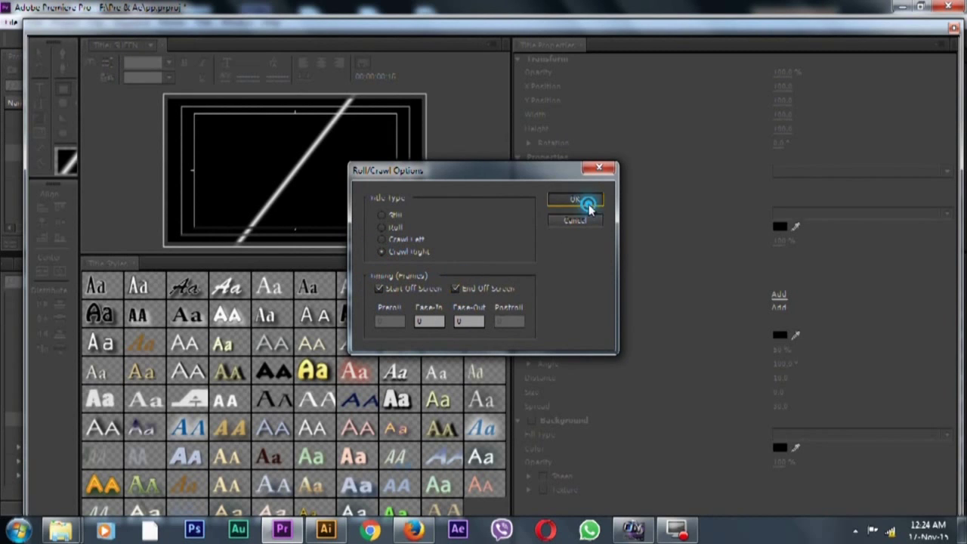
{"action": "left_click", "coordinate": [954, 29]}
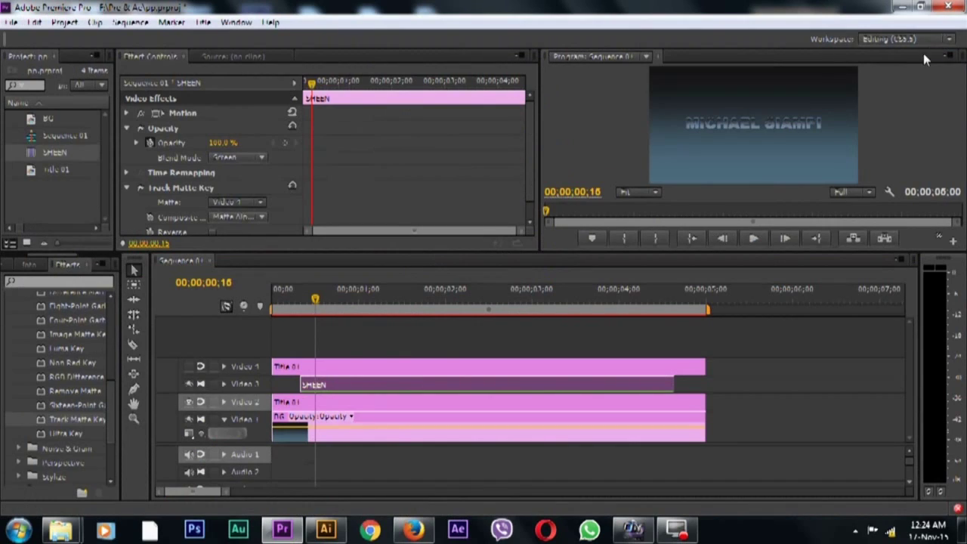
{"action": "left_click", "coordinate": [754, 239]}
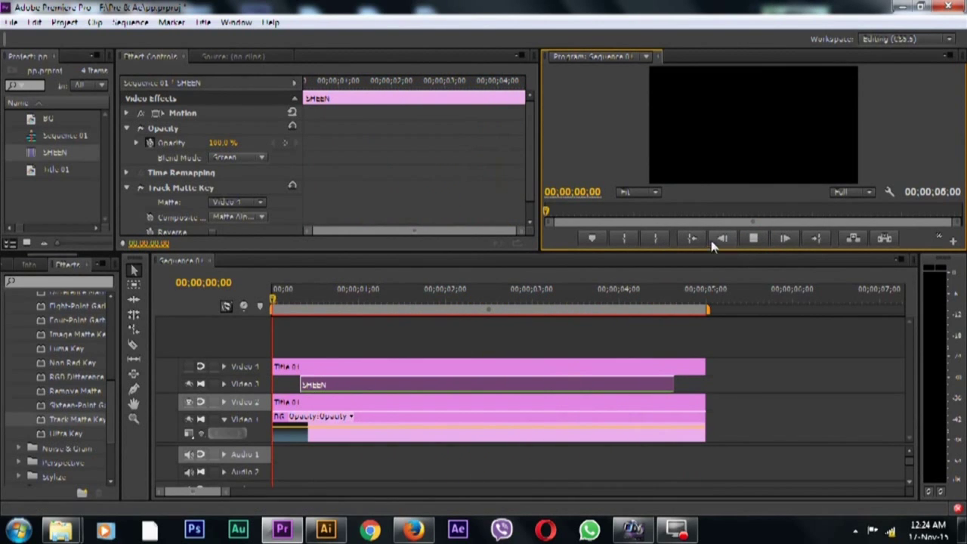
{"action": "left_click", "coordinate": [749, 238]}
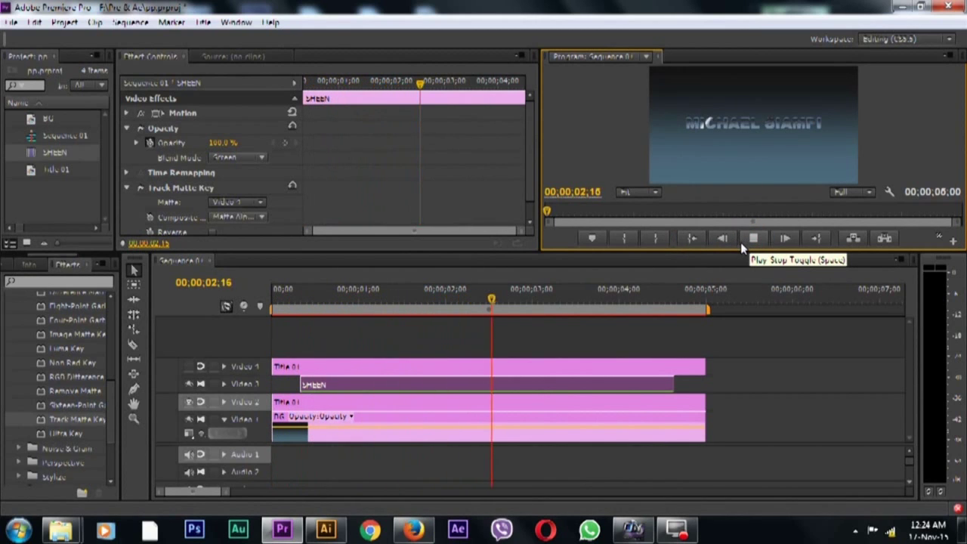
{"action": "left_click", "coordinate": [741, 248]}
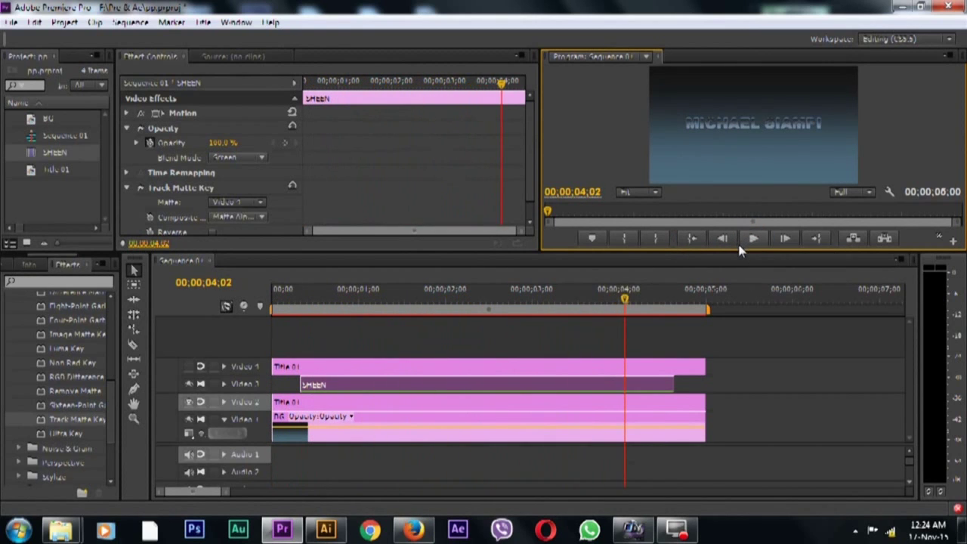
{"action": "left_click_drag", "start_coordinate": [624, 300], "coordinate": [616, 309]}
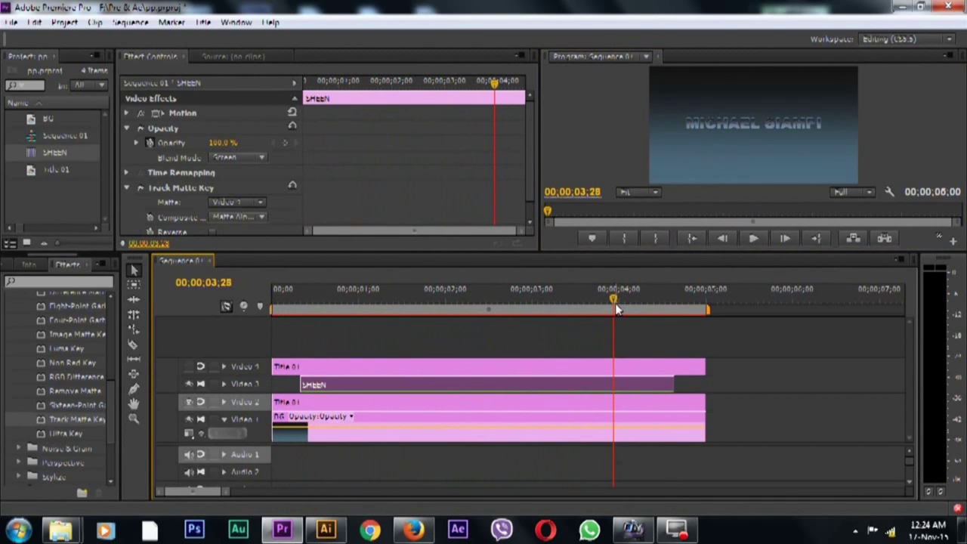